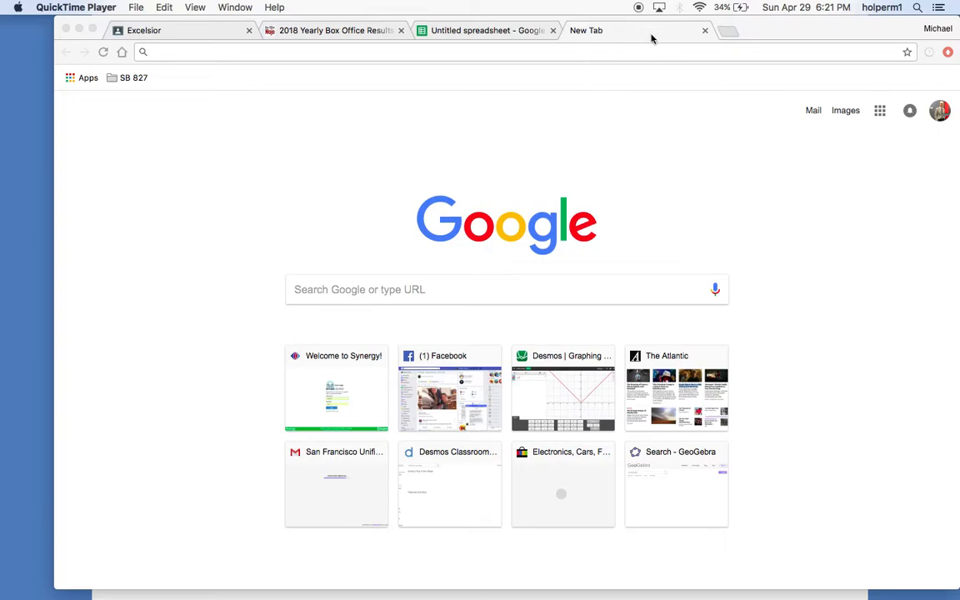
# Create a new blank spreadsheet in Google Sheets.
pyautogui.click(880, 112)
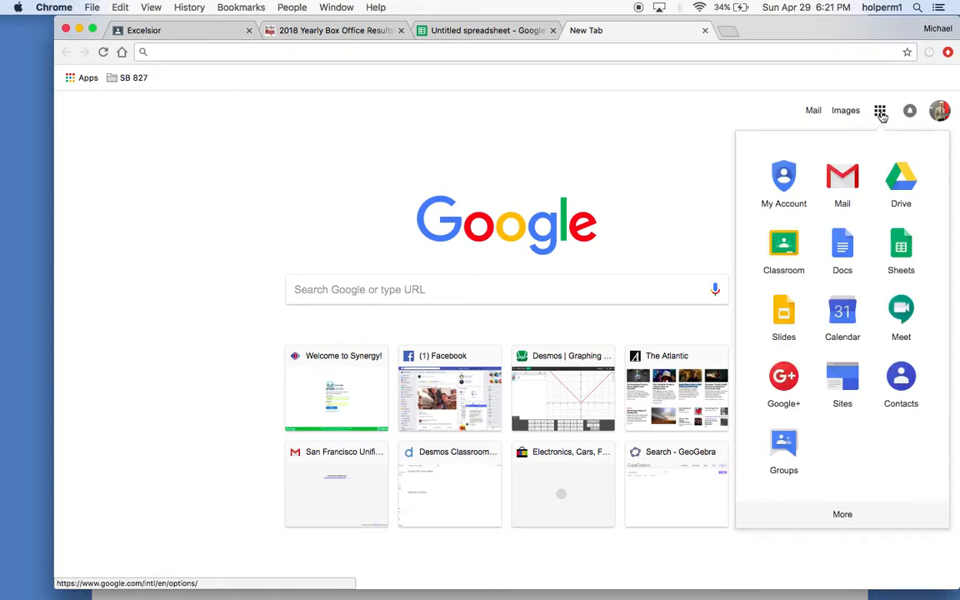
pyautogui.click(903, 259)
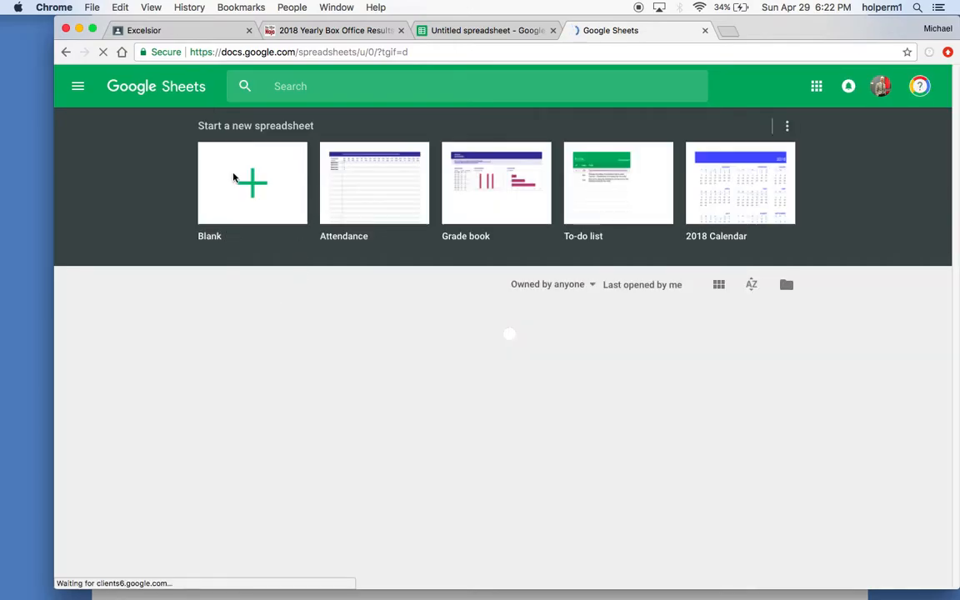
pyautogui.click(256, 185)
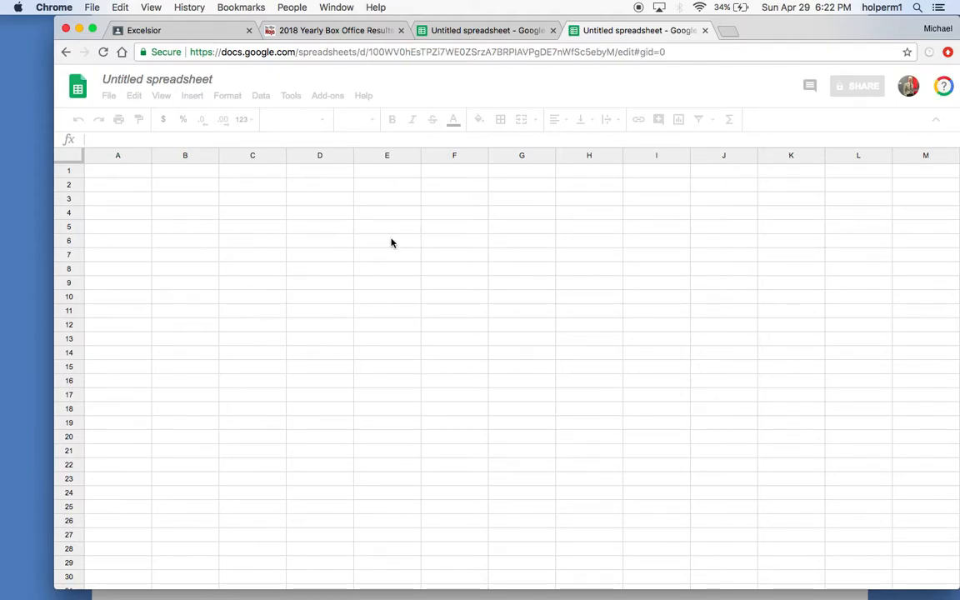
# Switch to the Excelsior class stream in Google Classroom and open the boxofficemojo.com 2018 yearly chart link from the Apr 26 post.
pyautogui.click(163, 30)
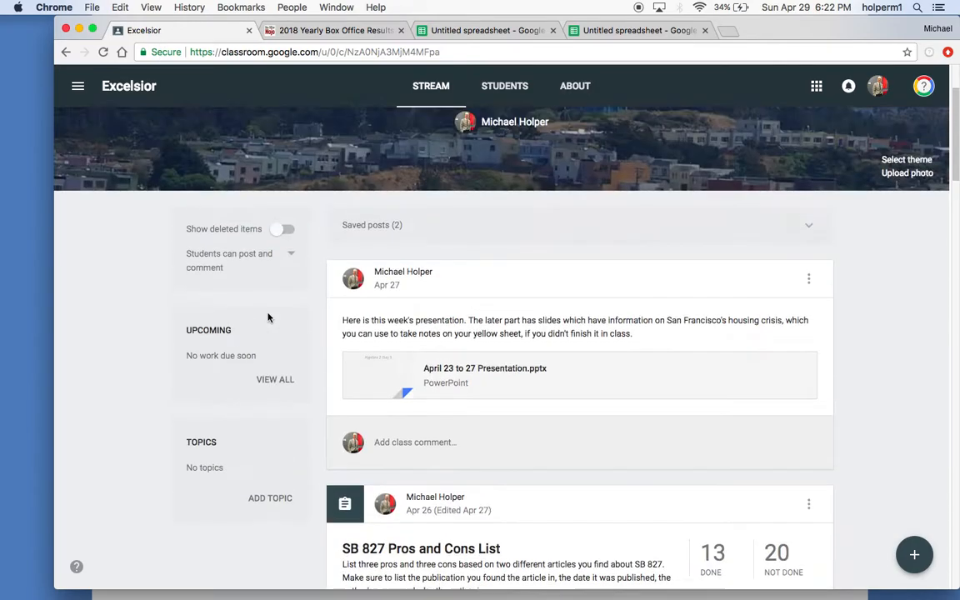
pyautogui.scroll(-4, 267, 315)
pyautogui.scroll(-5, 268, 317)
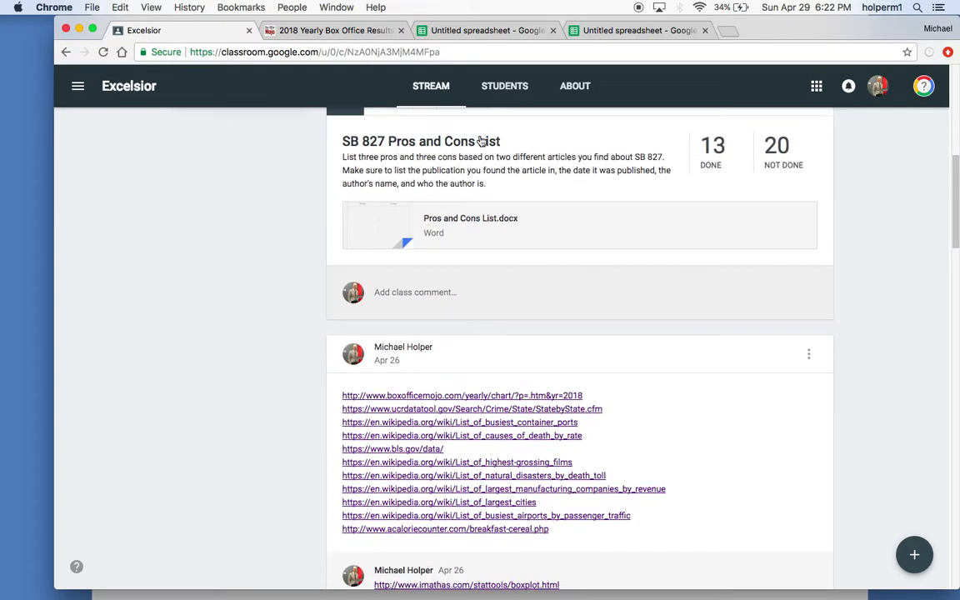
pyautogui.scroll(-1, 571, 251)
pyautogui.scroll(-2, 573, 254)
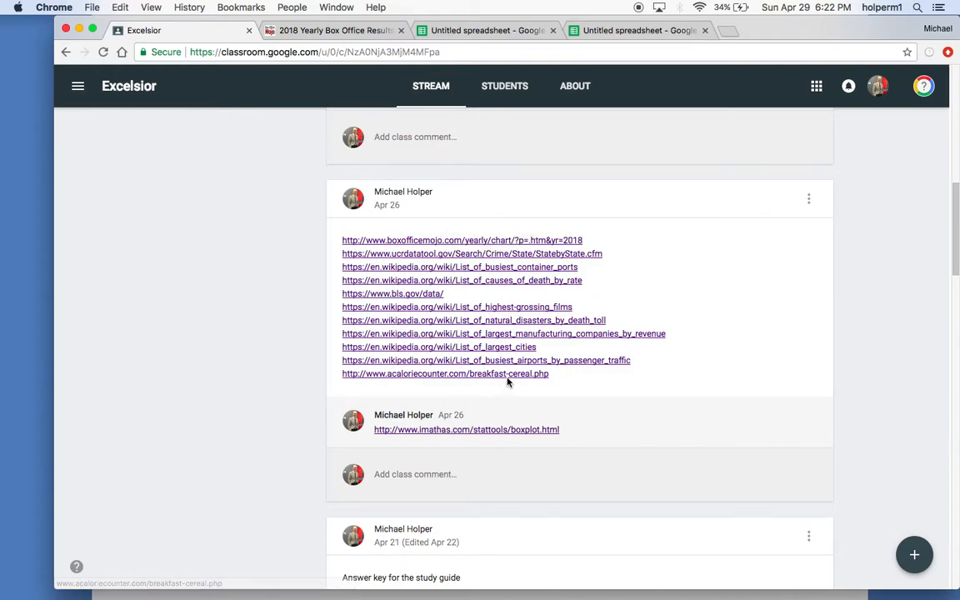
pyautogui.click(502, 241)
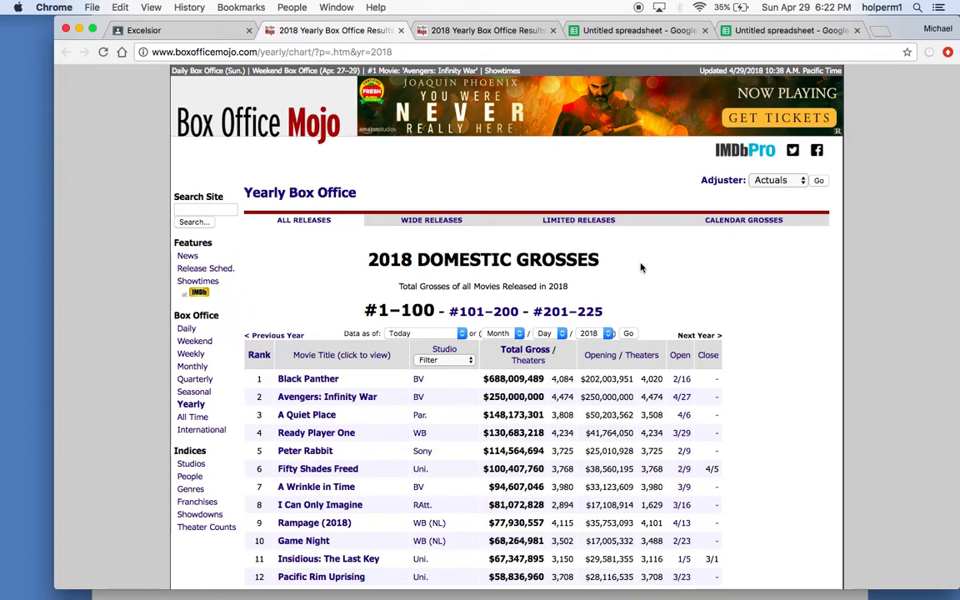
# Select and copy the movie rows ranked 1 to 100 in the 2018 Domestic Grosses table, from Black Panther through Bag of Marbles.
pyautogui.scroll(-5, 641, 268)
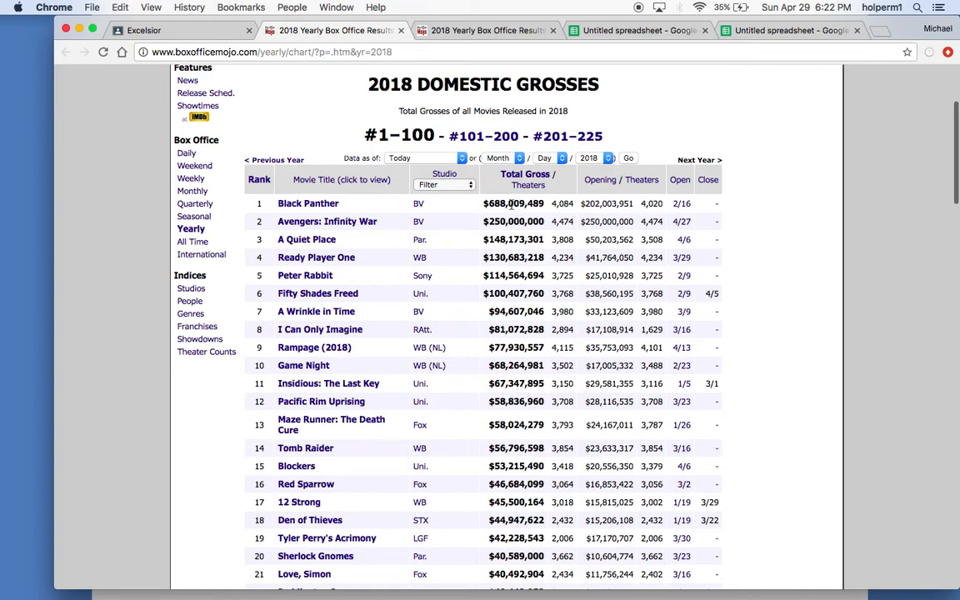
pyautogui.scroll(-2, 510, 204)
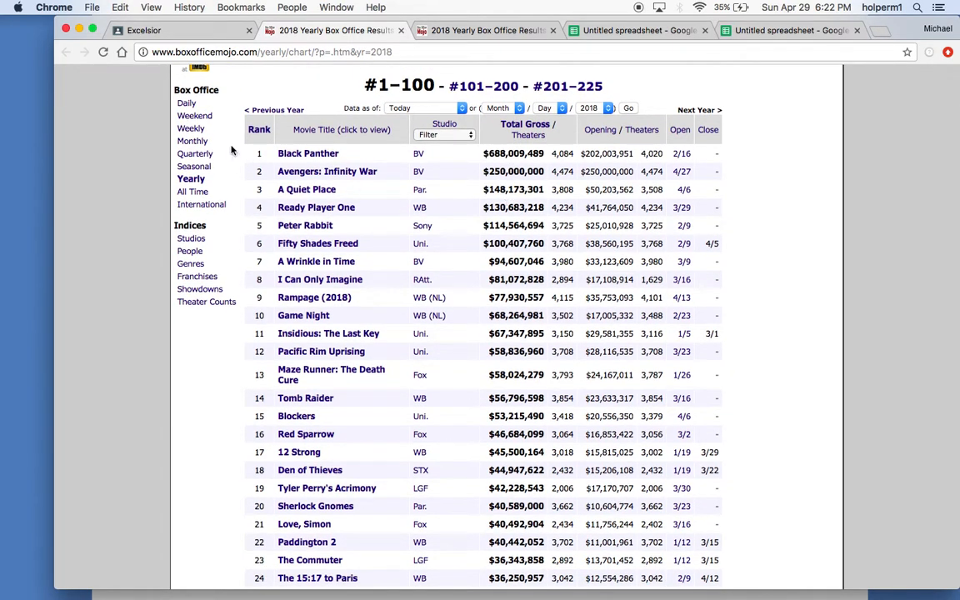
pyautogui.moveTo(251, 153); pyautogui.dragTo(729, 557)
pyautogui.scroll(-10, 737, 532)
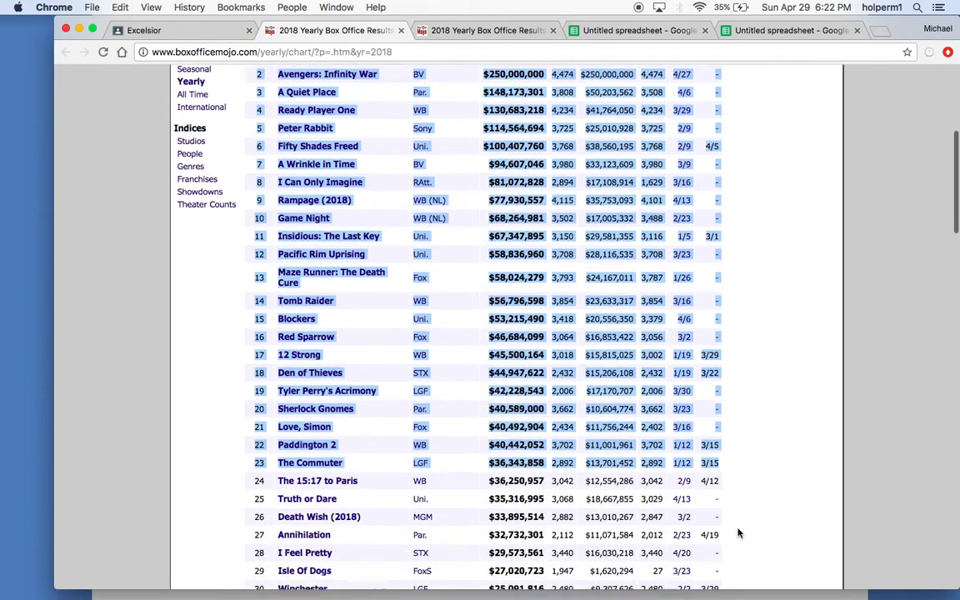
pyautogui.scroll(-15, 738, 532)
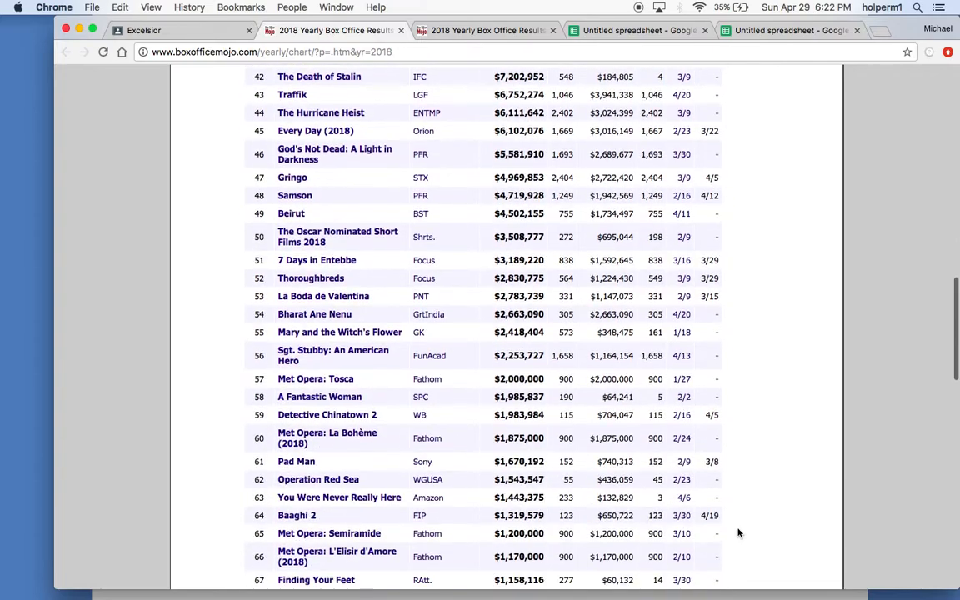
pyautogui.scroll(-10, 738, 534)
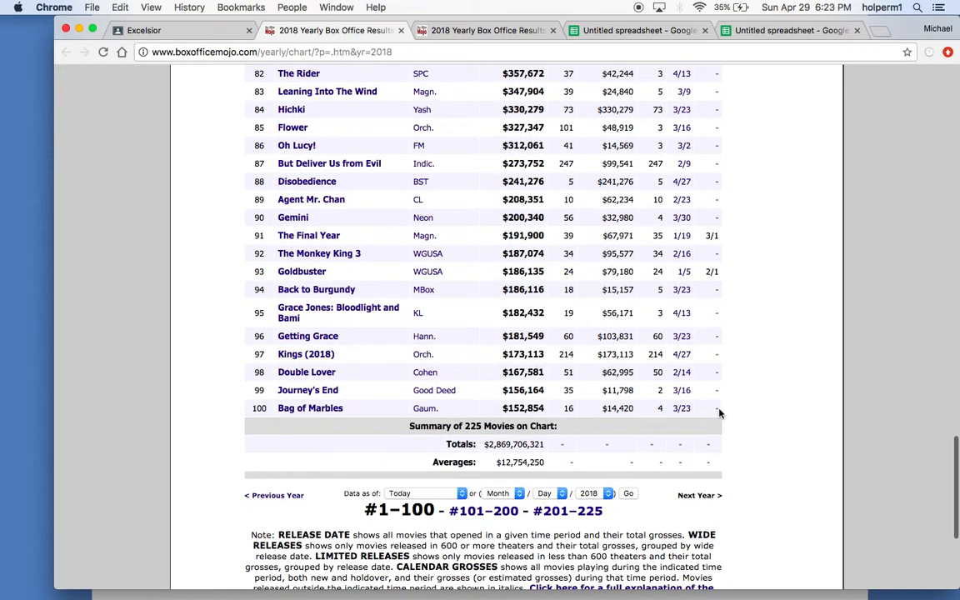
pyautogui.keyDown('shift'); pyautogui.click(720, 414); pyautogui.keyUp('shift')
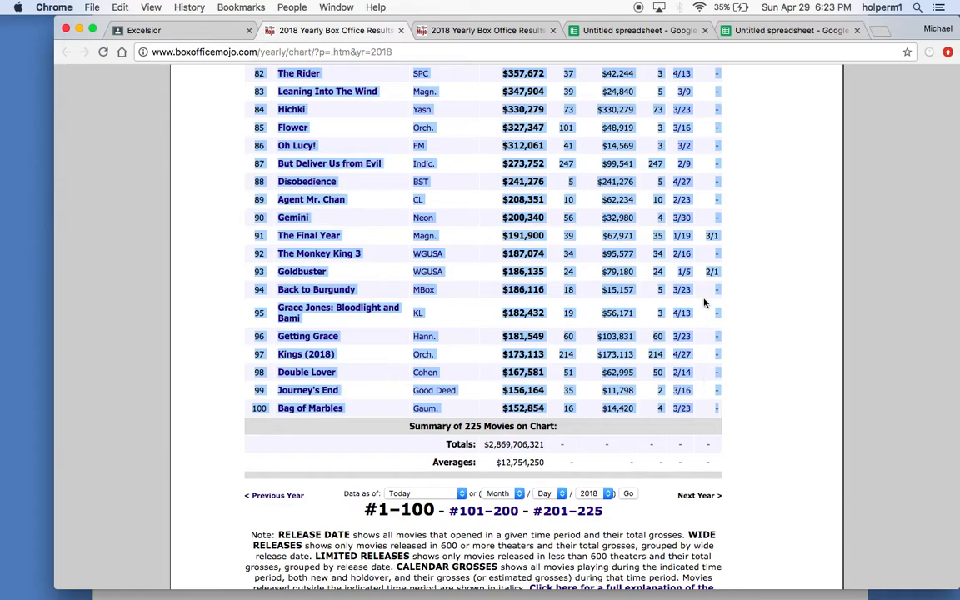
pyautogui.scroll(20, 704, 312)
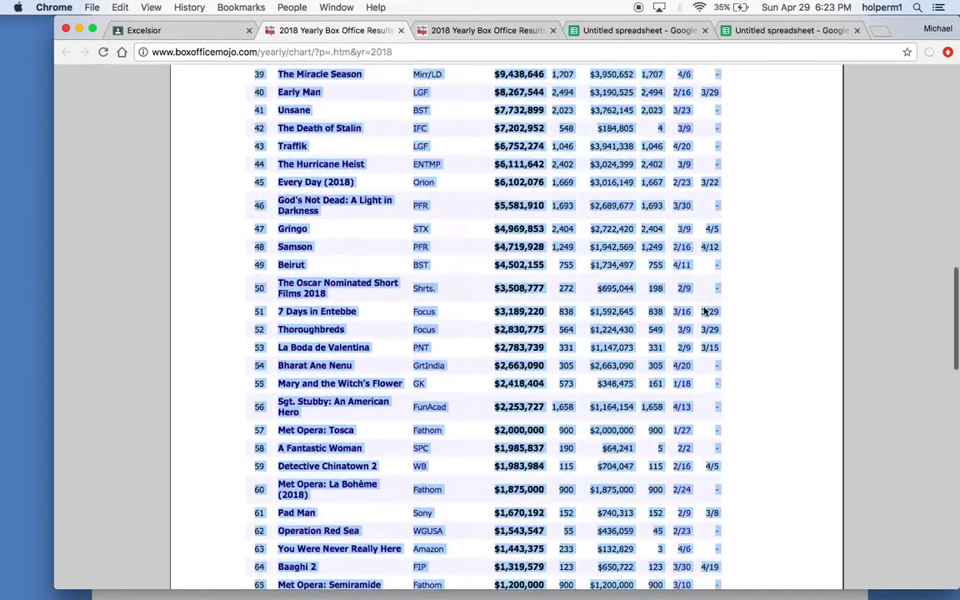
pyautogui.scroll(2, 704, 311)
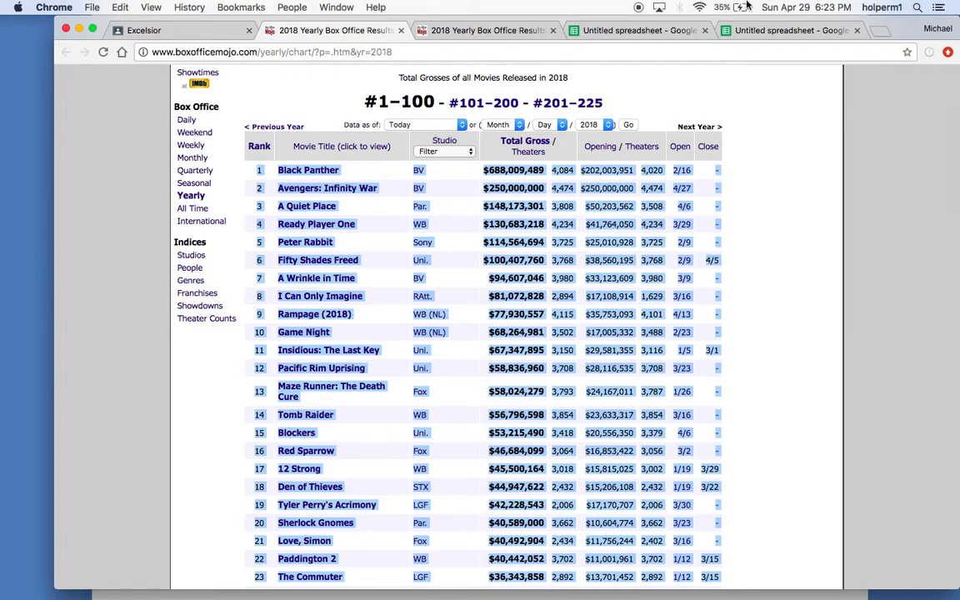
# Paste the copied movie table into the new blank spreadsheet, starting at cell C3.
pyautogui.click(758, 32)
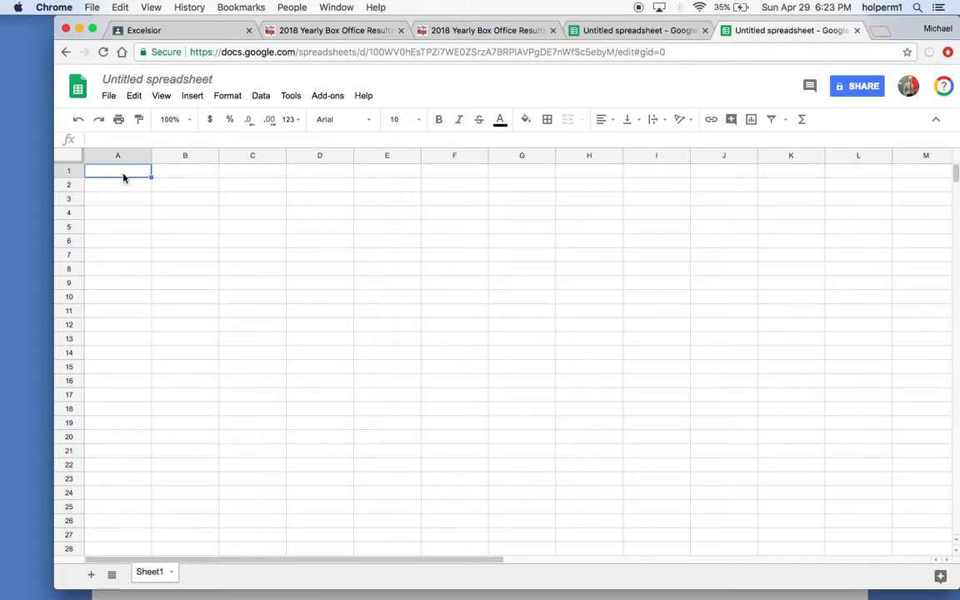
pyautogui.click(238, 205)
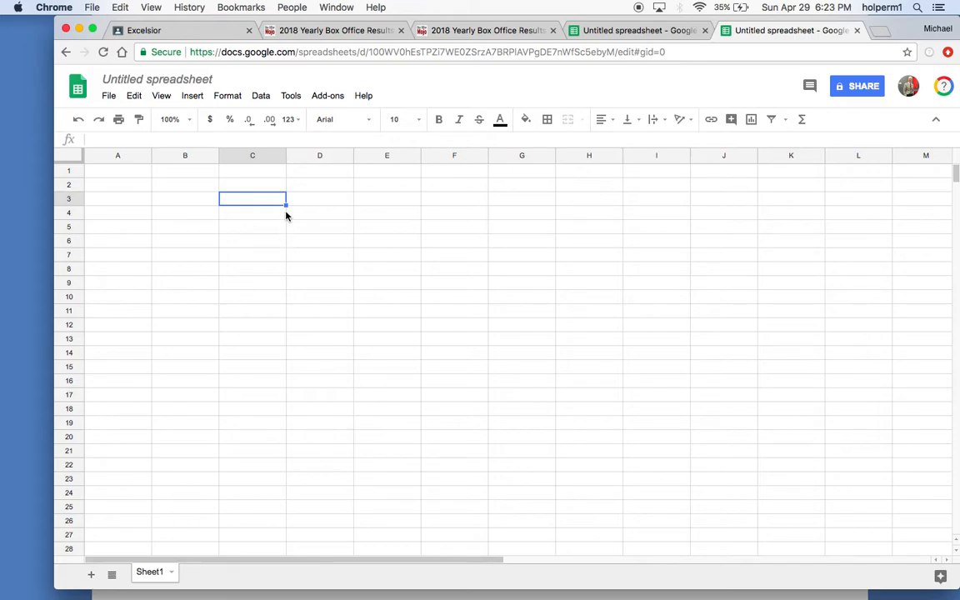
pyautogui.press('super+v')
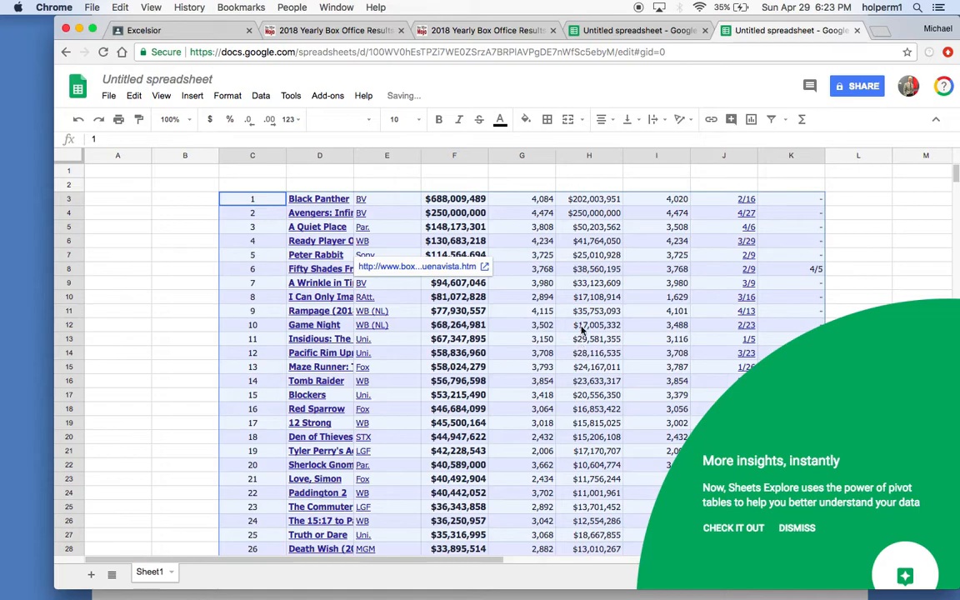
pyautogui.click(858, 241)
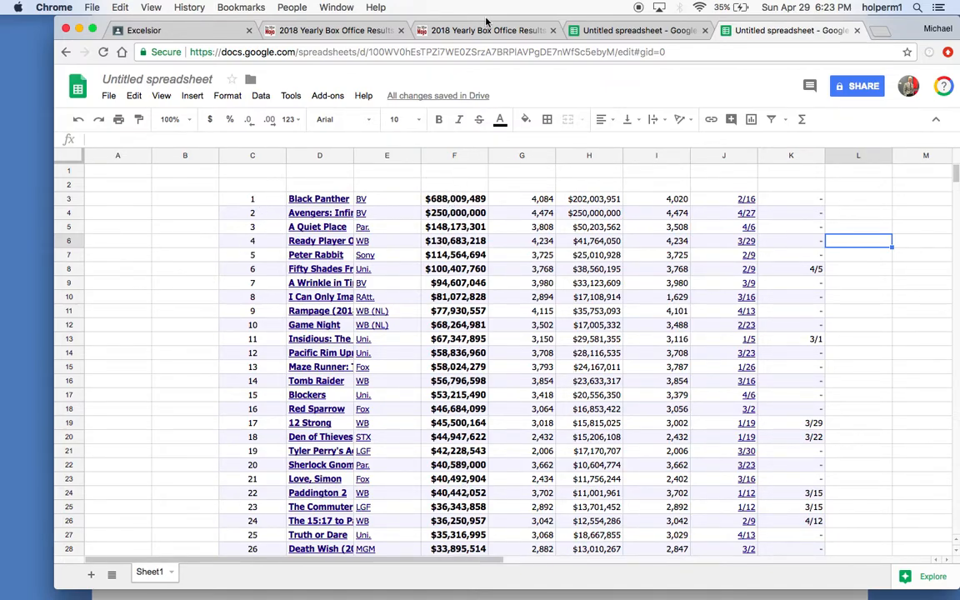
# Check the column headings on the Box Office Mojo chart and enter the header "Movie Title" in cell D2 of the spreadsheet.
pyautogui.click(346, 31)
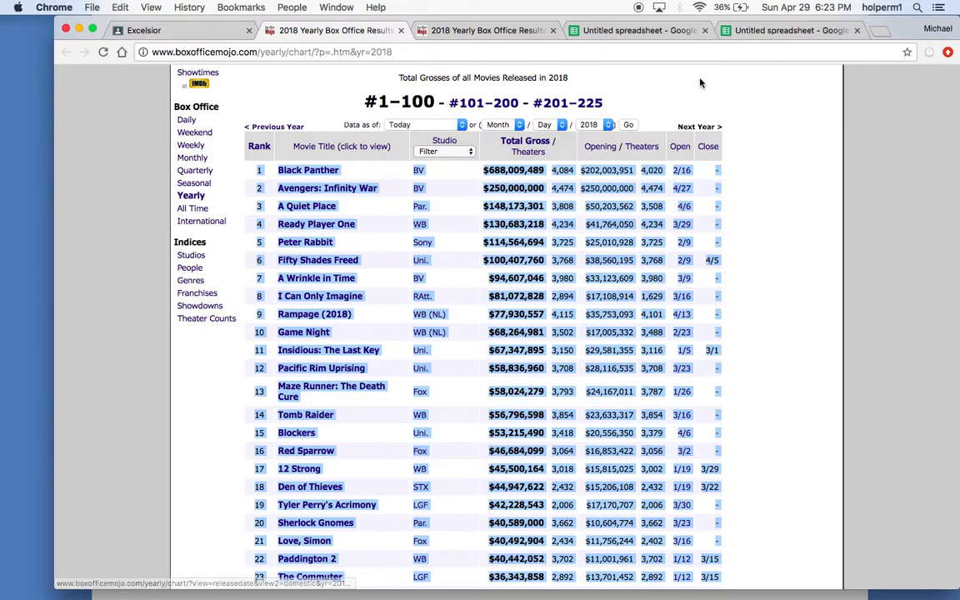
pyautogui.click(756, 31)
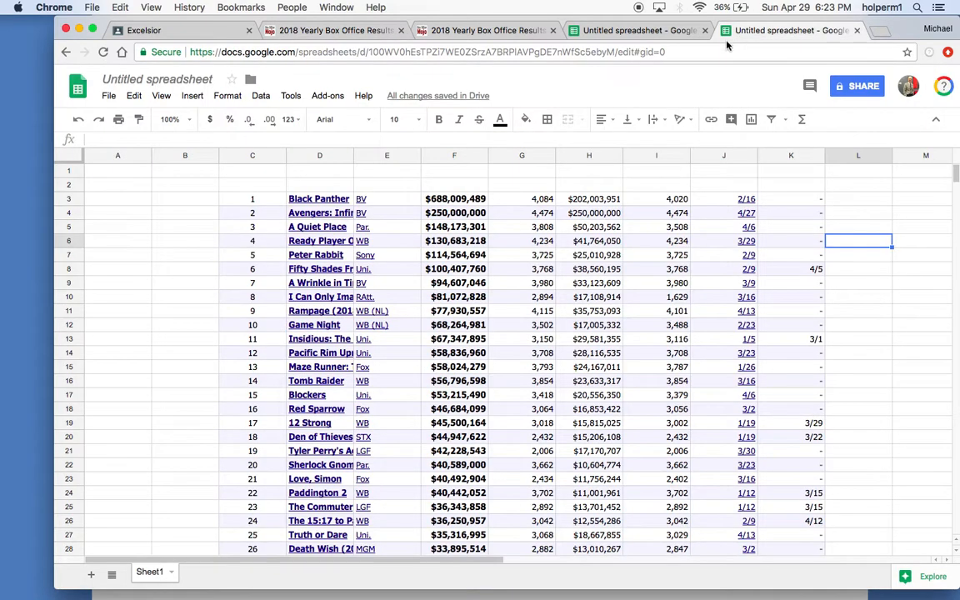
pyautogui.click(317, 188)
pyautogui.write('Movie Title')
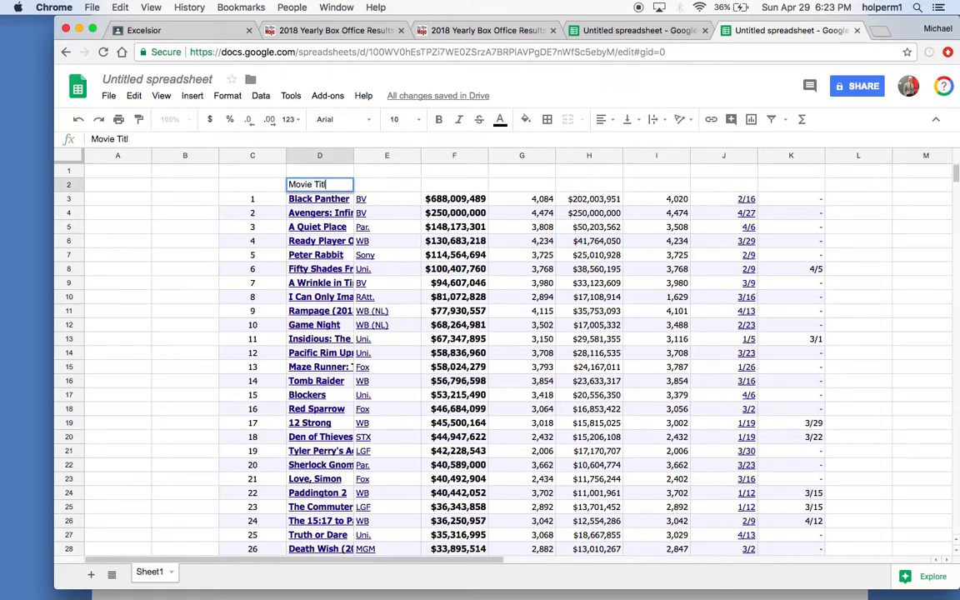
# Enter the headers "Box Office Gross" in F2 and "Rank" in C2, widening column F to fit its header.
pyautogui.click(446, 188)
pyautogui.write('Box Of')
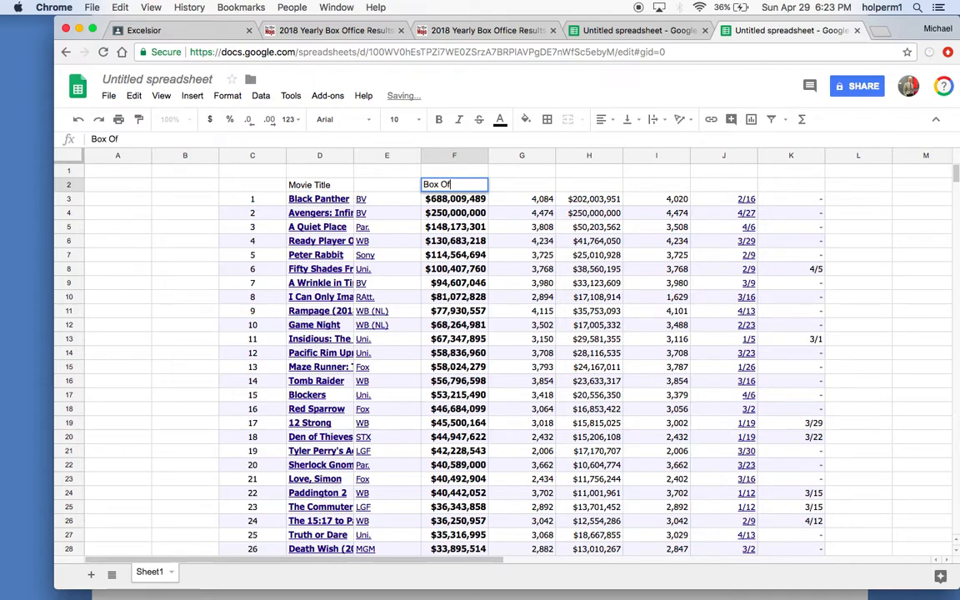
pyautogui.write('fice Gross')
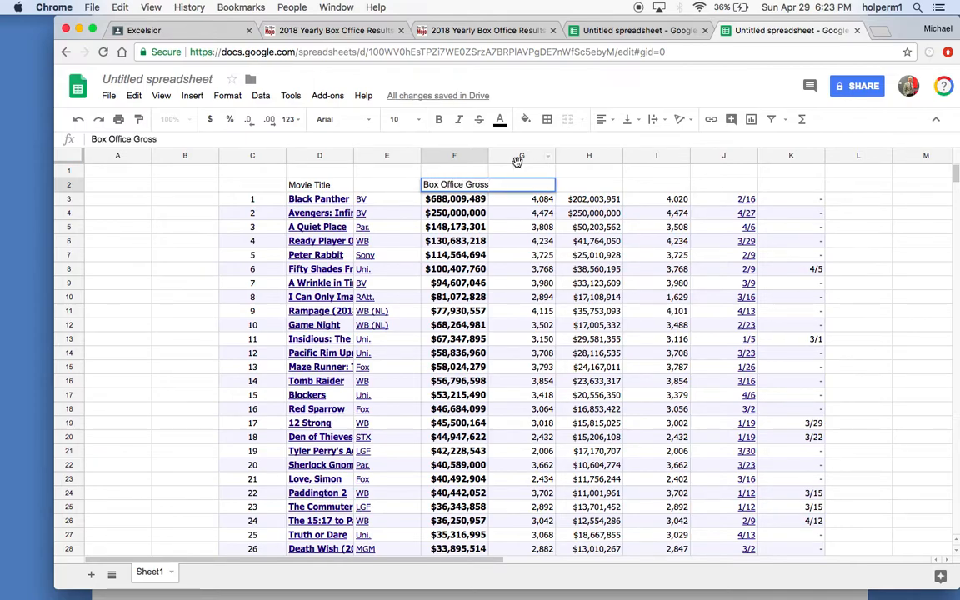
pyautogui.moveTo(489, 156); pyautogui.dragTo(500, 155)
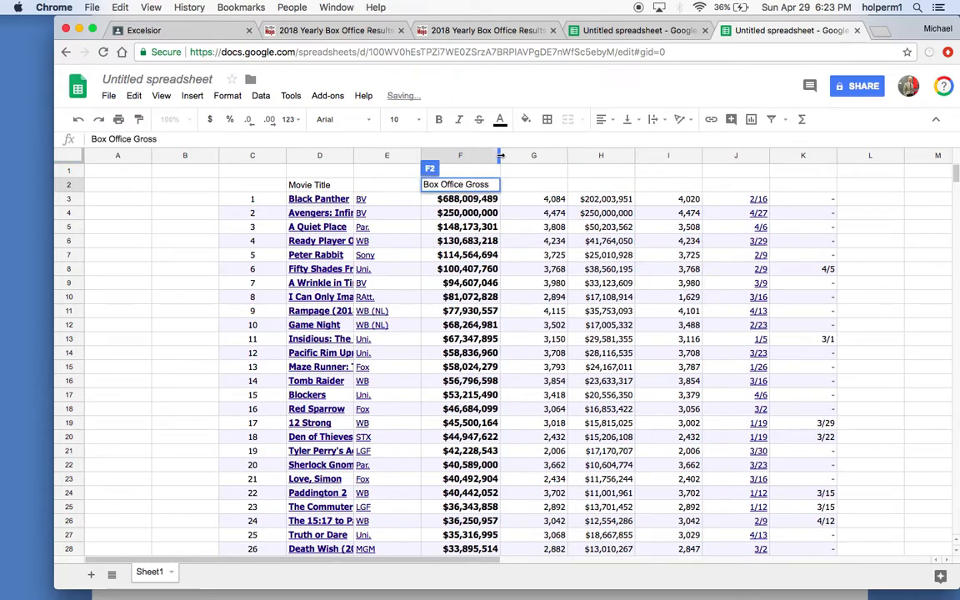
pyautogui.click(254, 191)
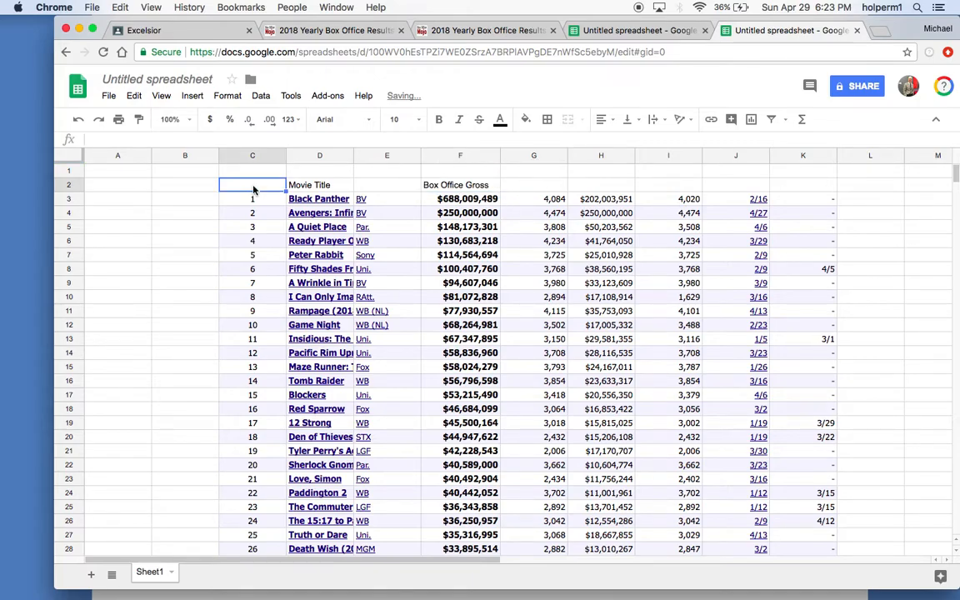
pyautogui.write('Rank')
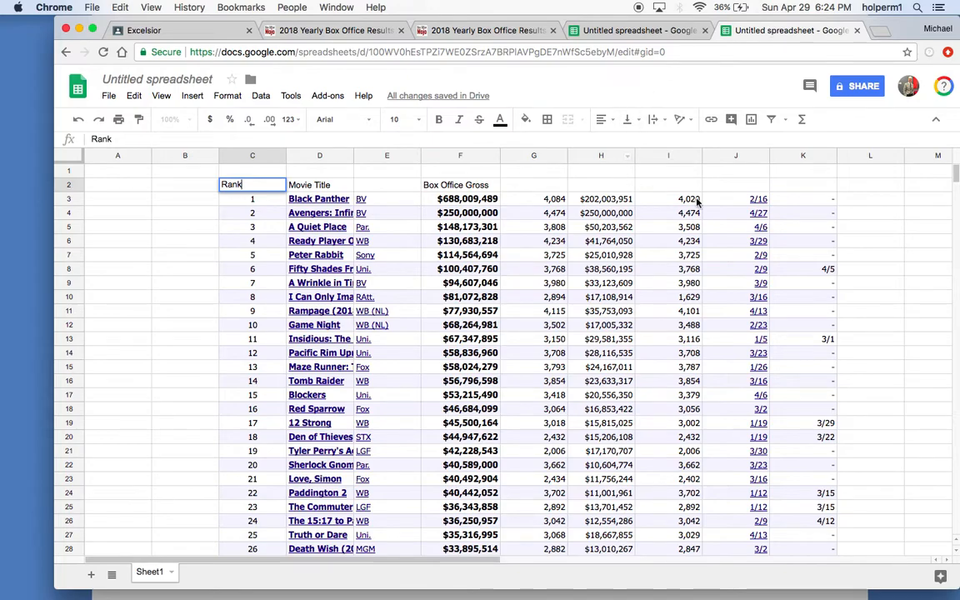
# Recheck the chart's headings, enter "Total # of Theaters" in cell G2 and widen column G to fit it.
pyautogui.click(489, 32)
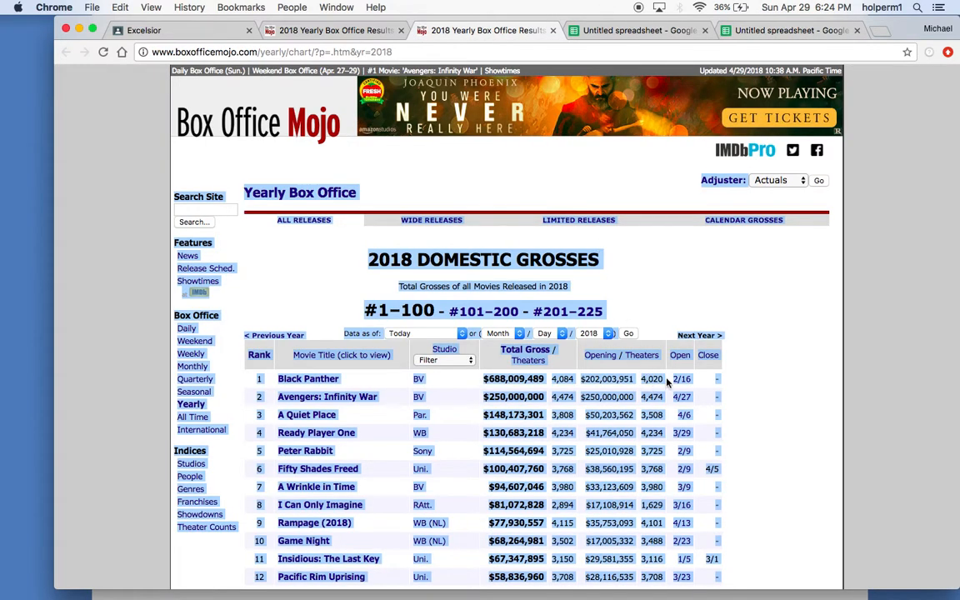
pyautogui.click(790, 30)
pyautogui.click(531, 185)
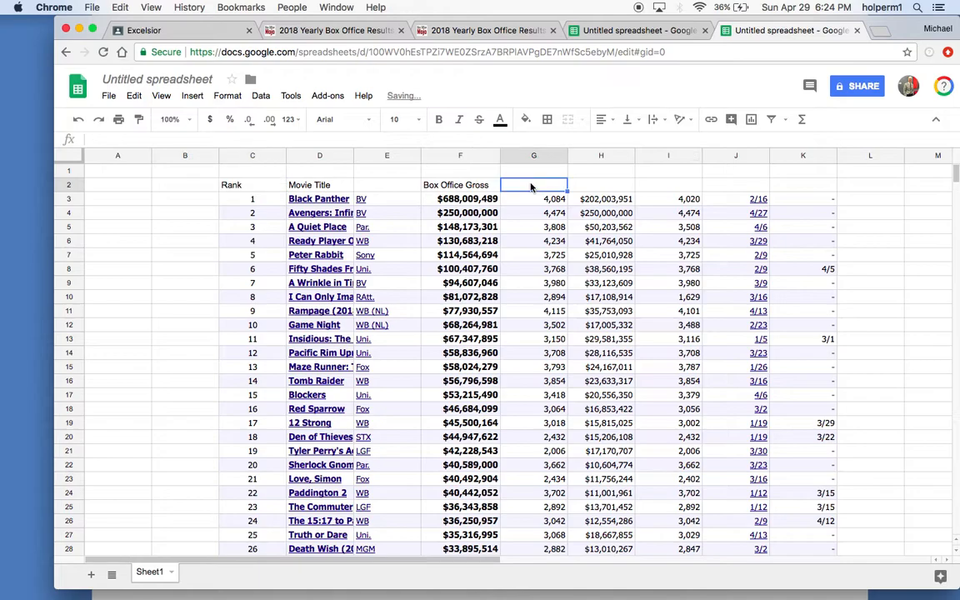
pyautogui.write('Total ')
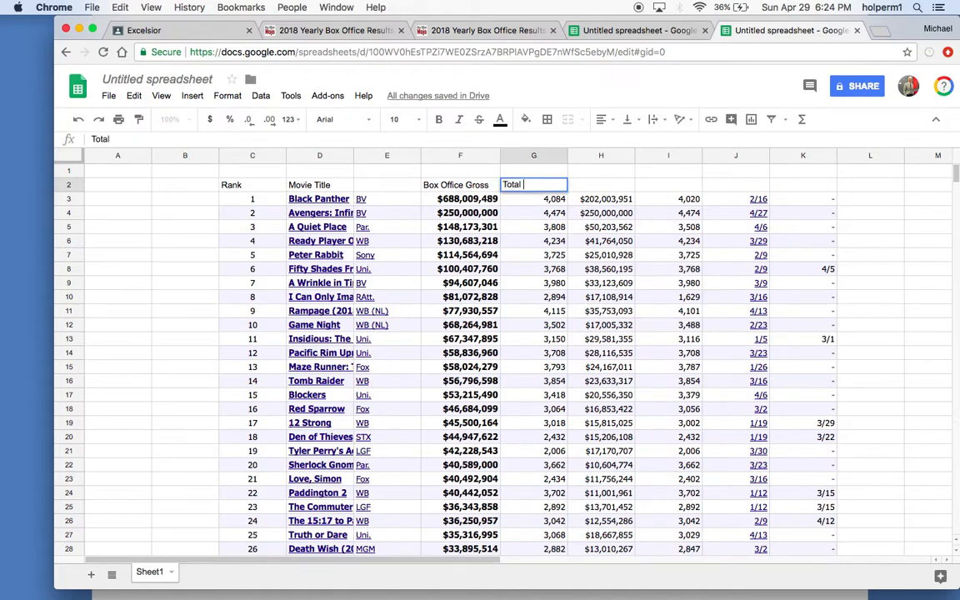
pyautogui.write('# of Theaters')
pyautogui.click(668, 171)
pyautogui.moveTo(568, 155); pyautogui.dragTo(587, 155)
# Enter the header "Opening Weekend" in cell H2 and widen column H to fit it.
pyautogui.click(626, 187)
pyautogui.write('Opening Weekend')
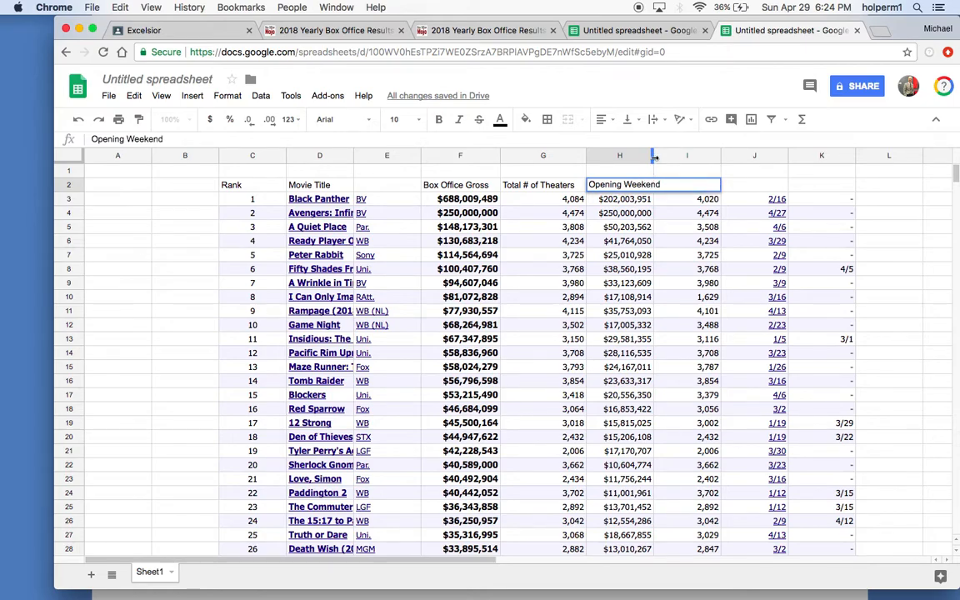
pyautogui.moveTo(654, 156); pyautogui.dragTo(688, 156)
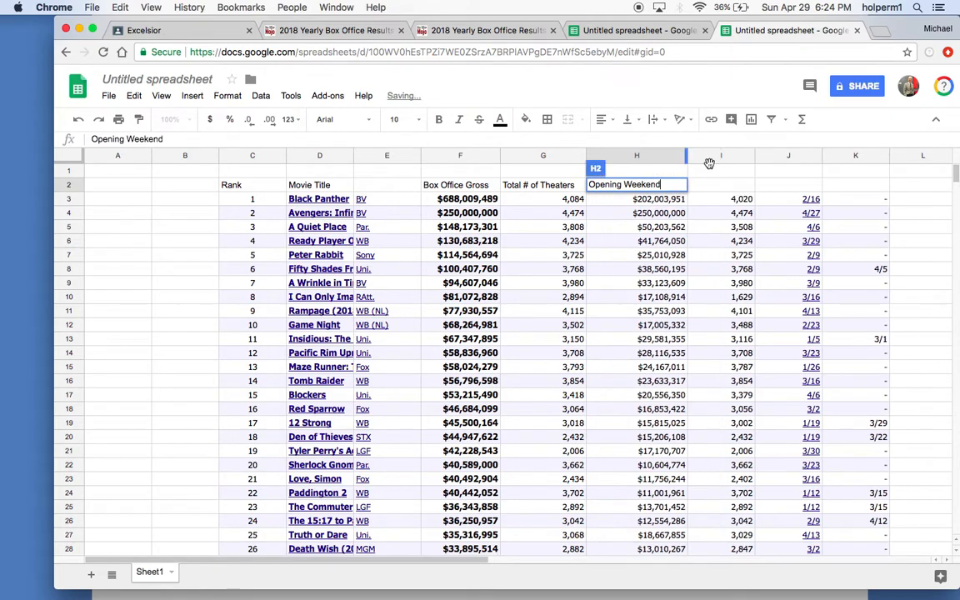
# Enter the header "Opening Weekend Theaters" in cell I2 and widen column I to fit it.
pyautogui.click(726, 187)
pyautogui.write('Opening Weekend Theaters')
pyautogui.click(717, 255)
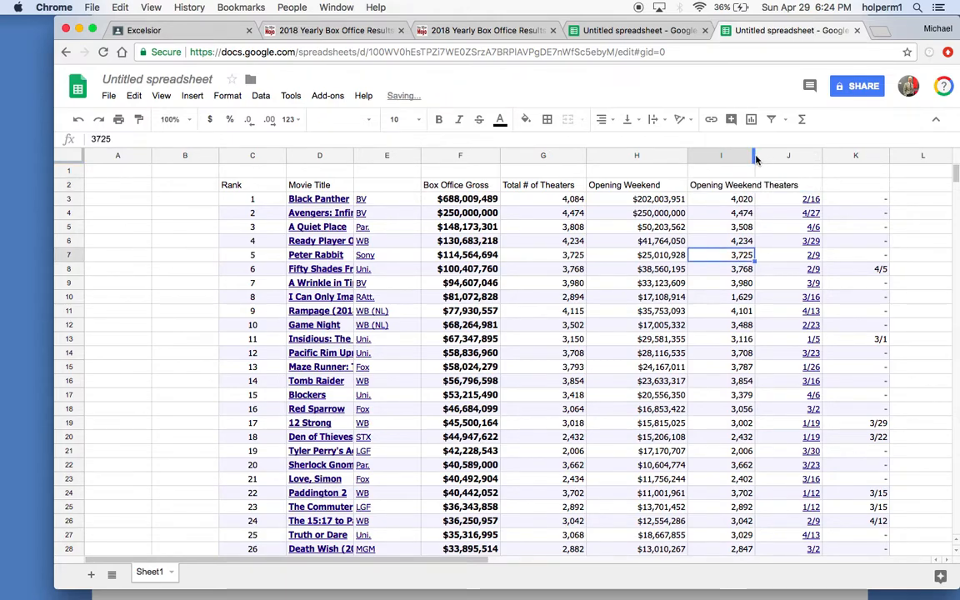
pyautogui.moveTo(753, 155); pyautogui.dragTo(803, 154)
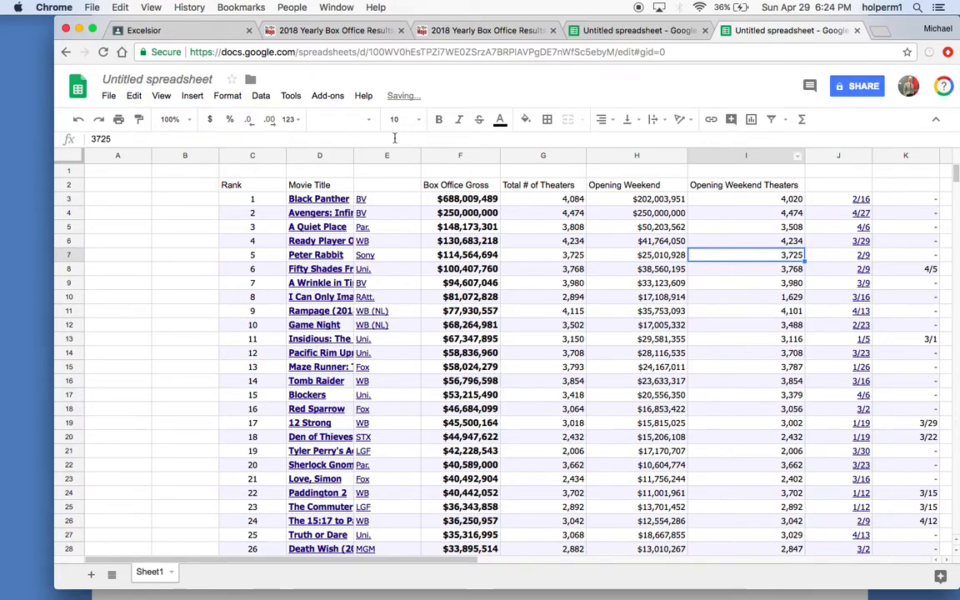
# Rename the spreadsheet file as "2018 Yearly Box Office Results".
pyautogui.click(170, 79)
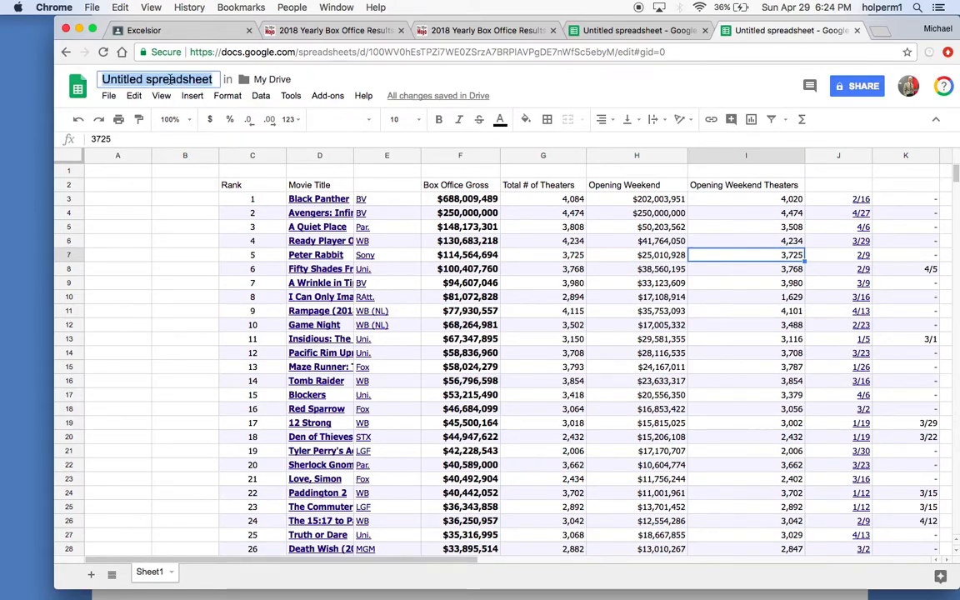
pyautogui.write('201')
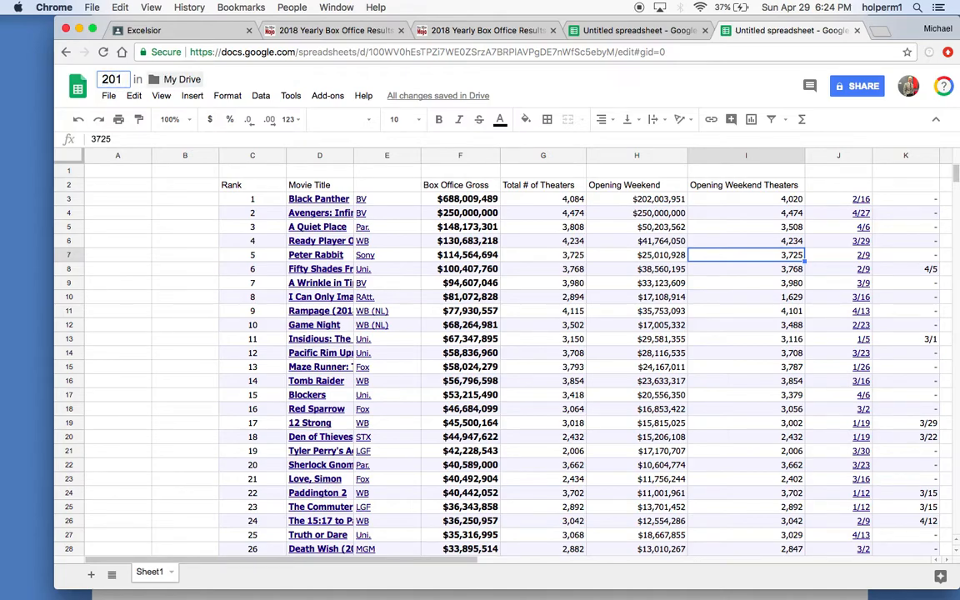
pyautogui.write('8 Yearly ')
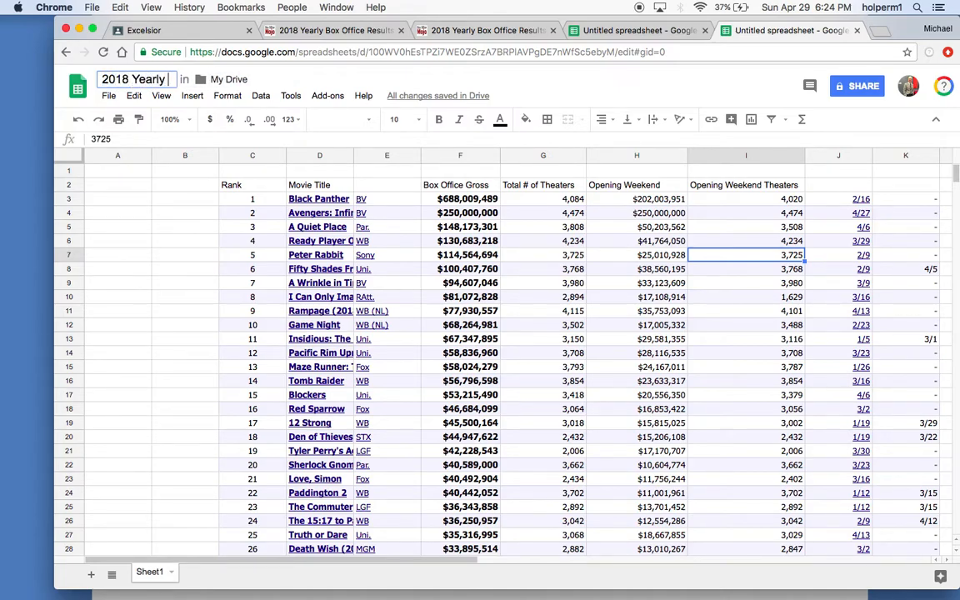
pyautogui.write('Box Office Results')
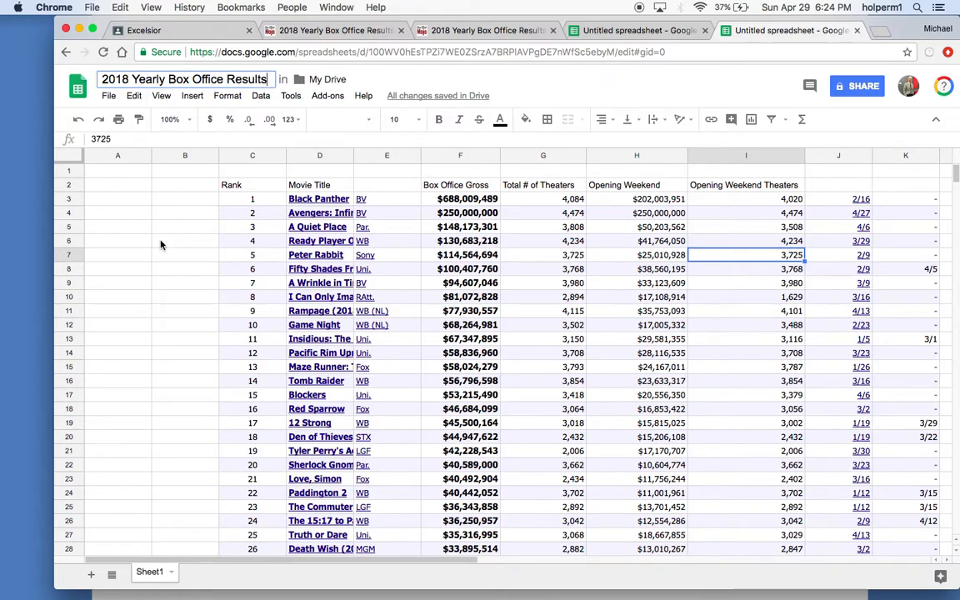
pyautogui.click(208, 228)
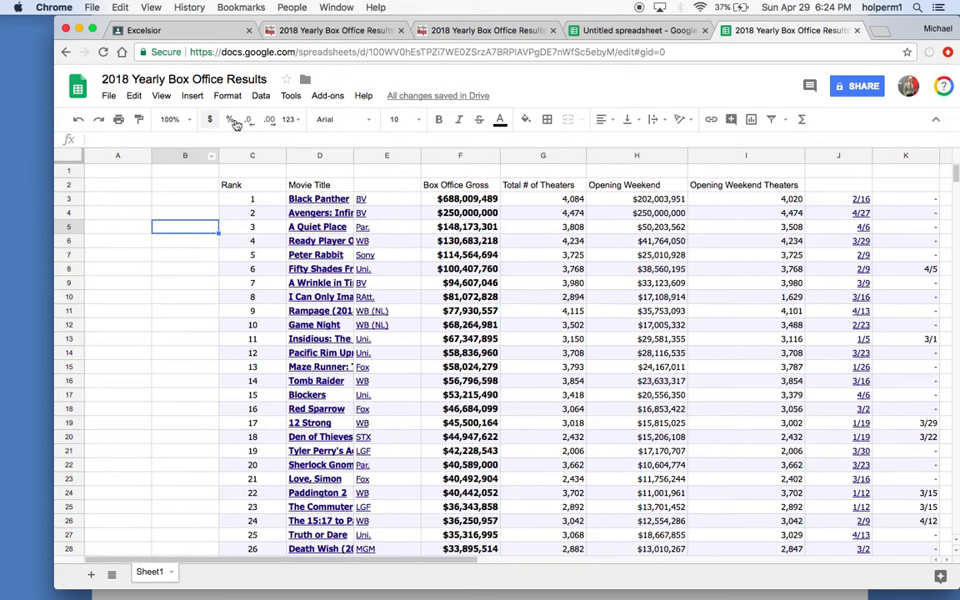
# Enter the heading "Five Number Summary" in cell A4 and the label "Min" in cell A5.
pyautogui.click(115, 233)
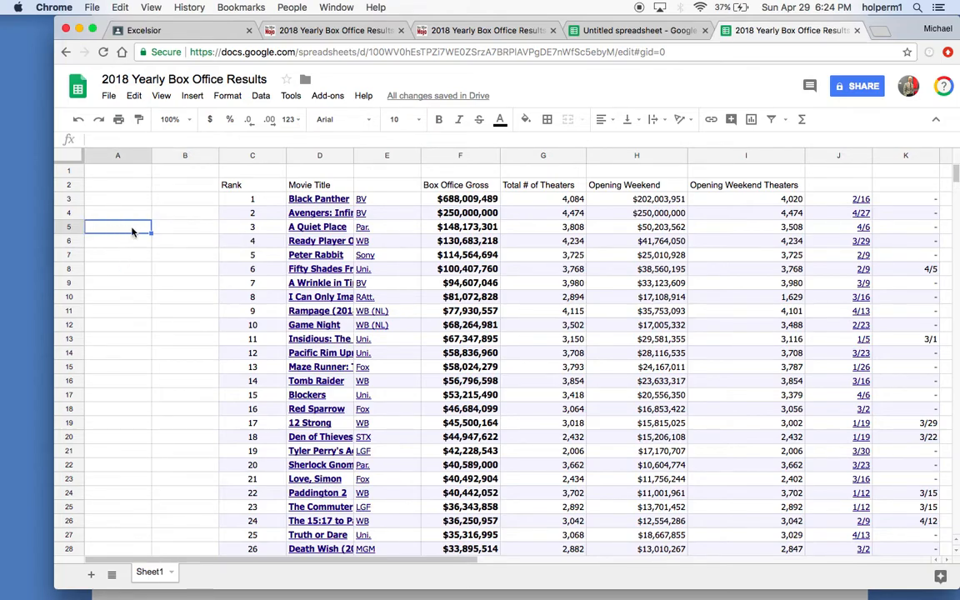
pyautogui.click(116, 214)
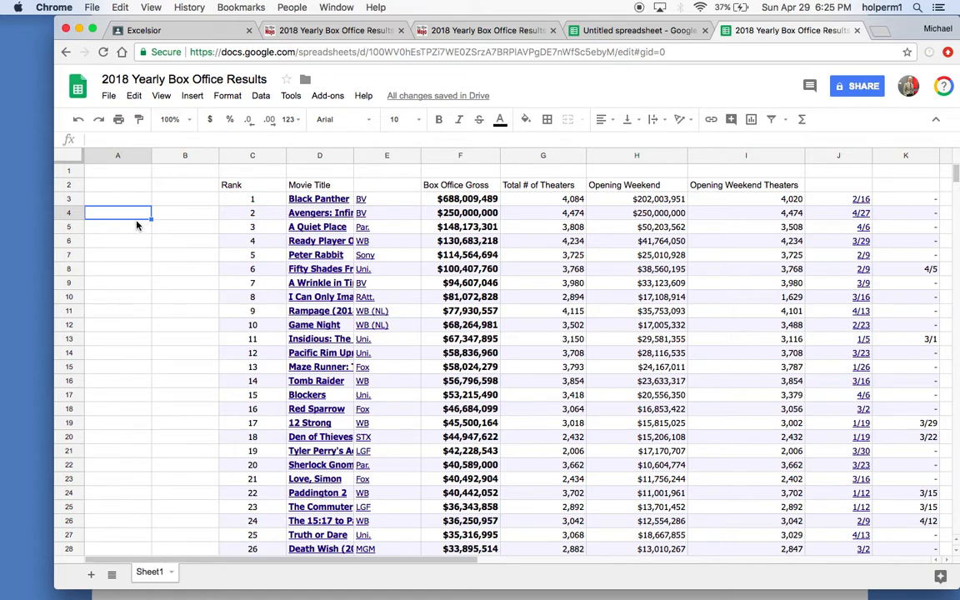
pyautogui.write('Five Number Summary')
pyautogui.press('Return')
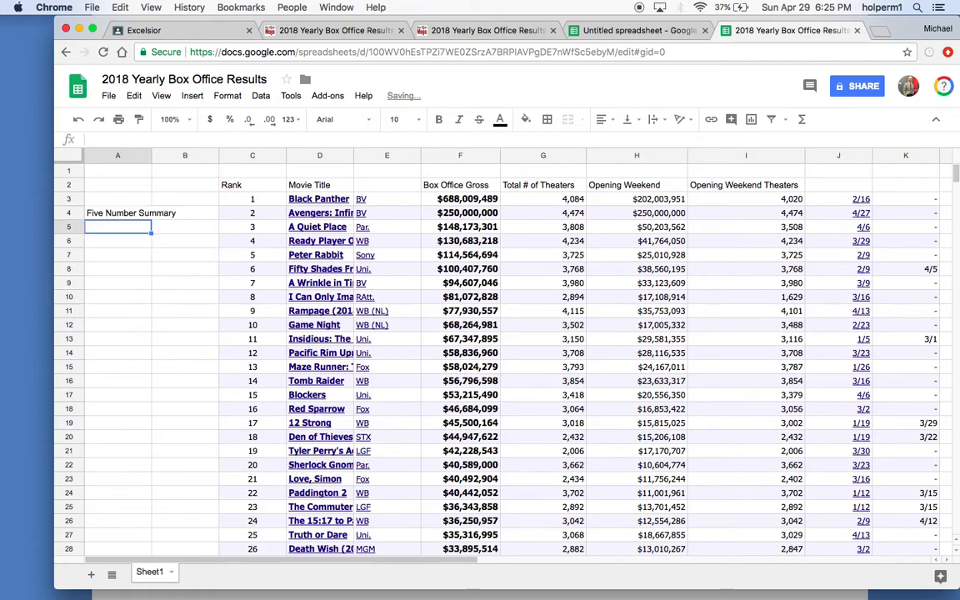
pyautogui.write('Min')
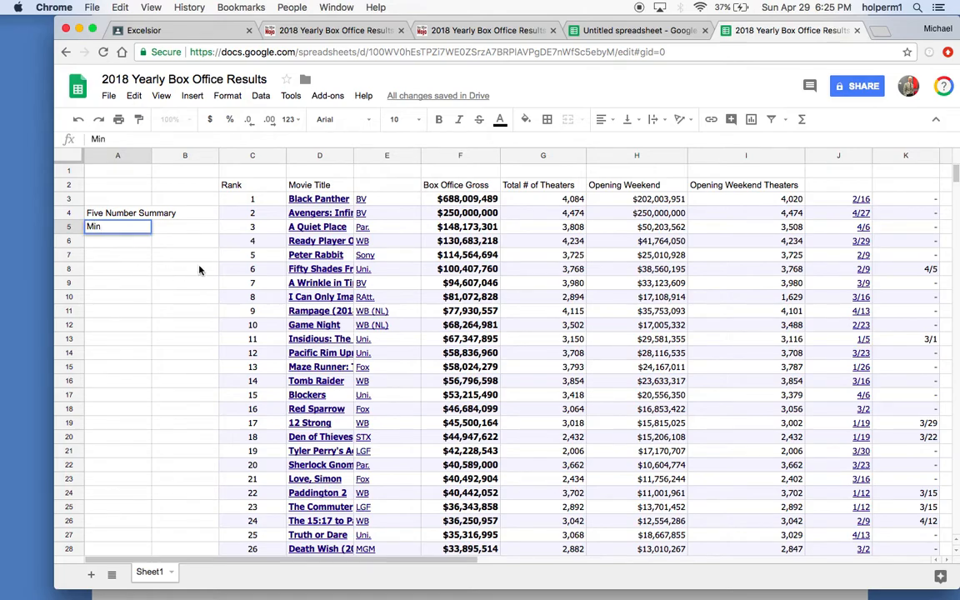
# Insert the MIN function in cell B5 and begin its range with "f3:" for the box office gross column.
pyautogui.click(162, 225)
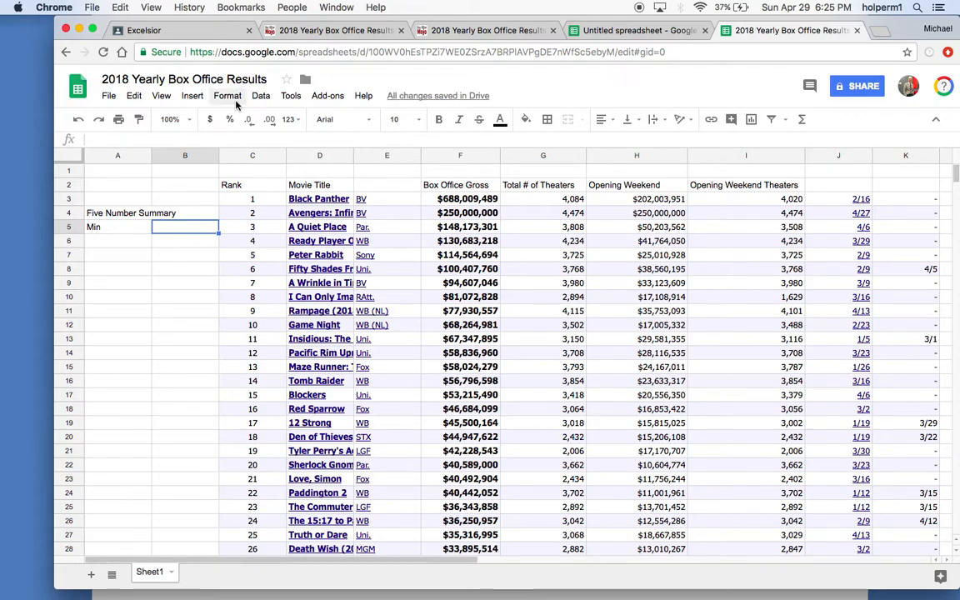
pyautogui.click(290, 99)
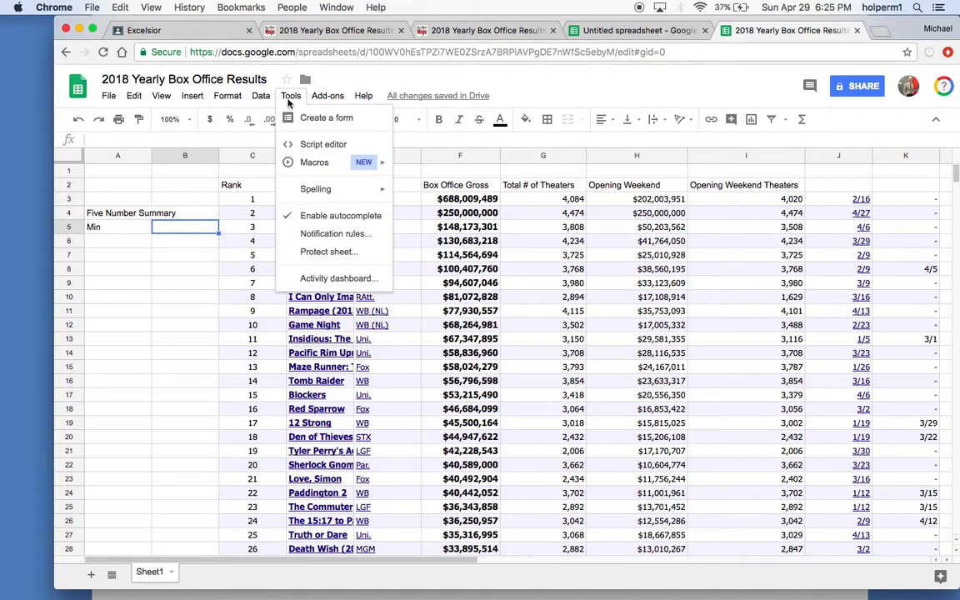
pyautogui.click(290, 98)
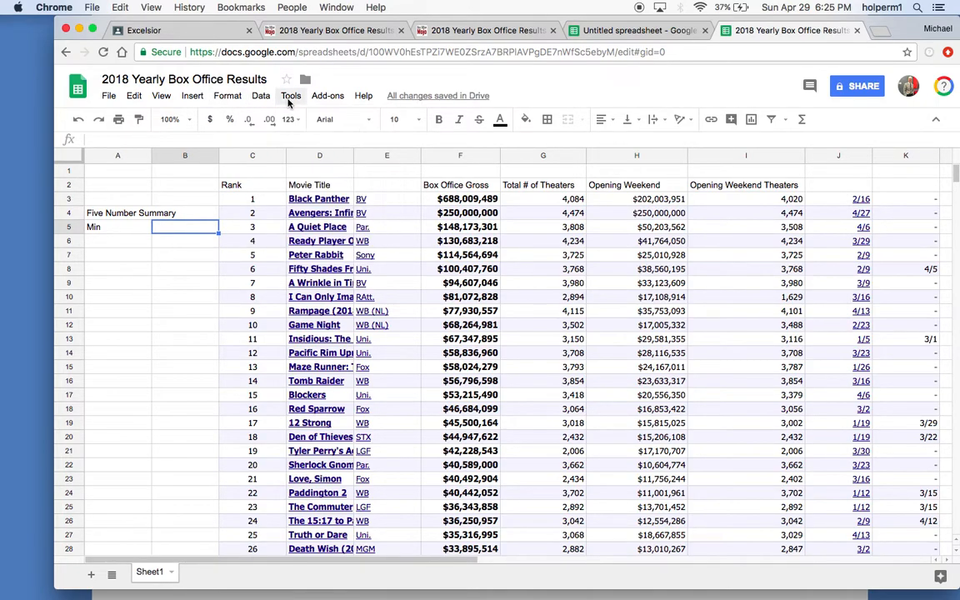
pyautogui.click(803, 121)
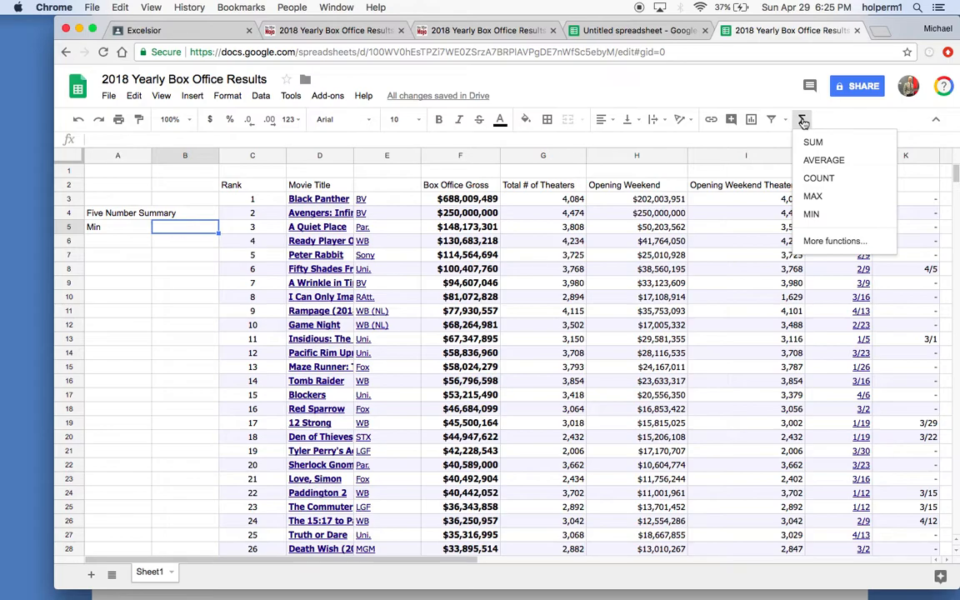
pyautogui.click(814, 216)
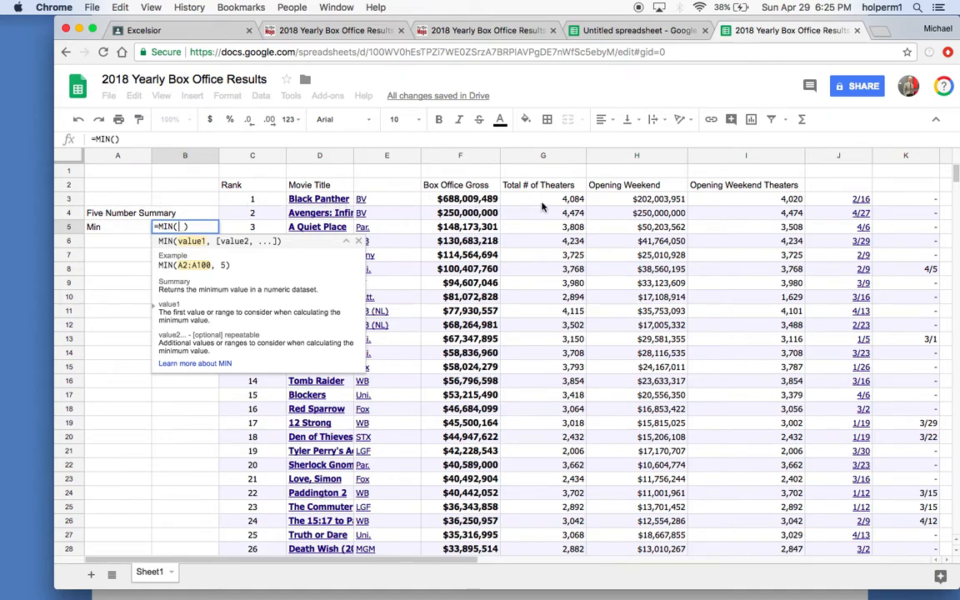
pyautogui.write('f')
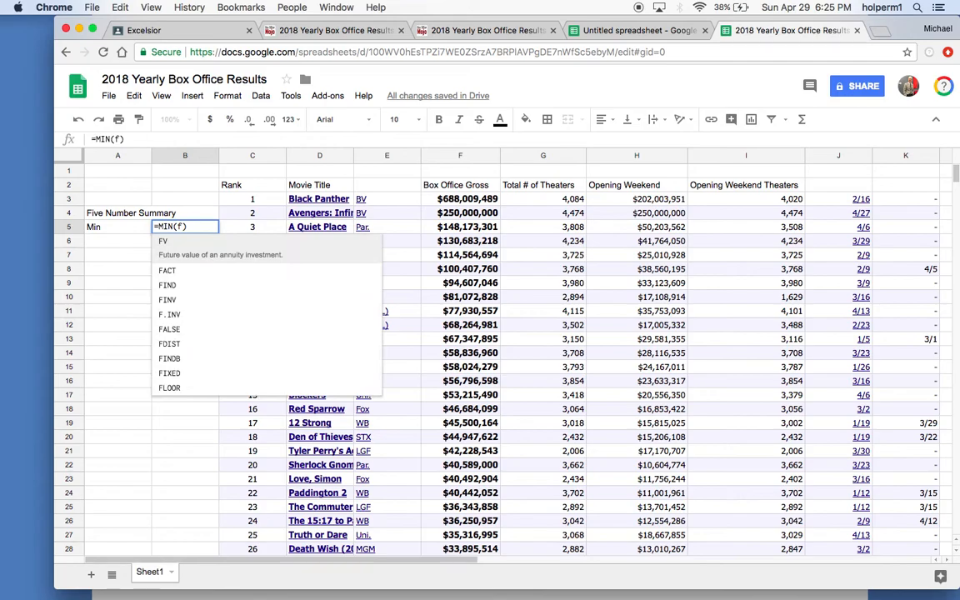
pyautogui.write('3')
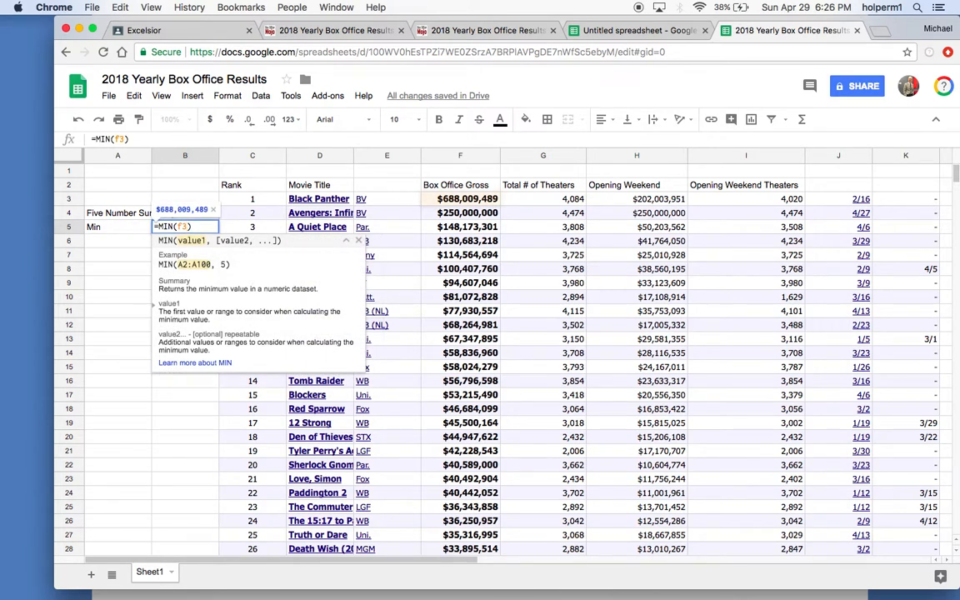
pyautogui.write(',')
pyautogui.press('BackSpace')
pyautogui.write(':')
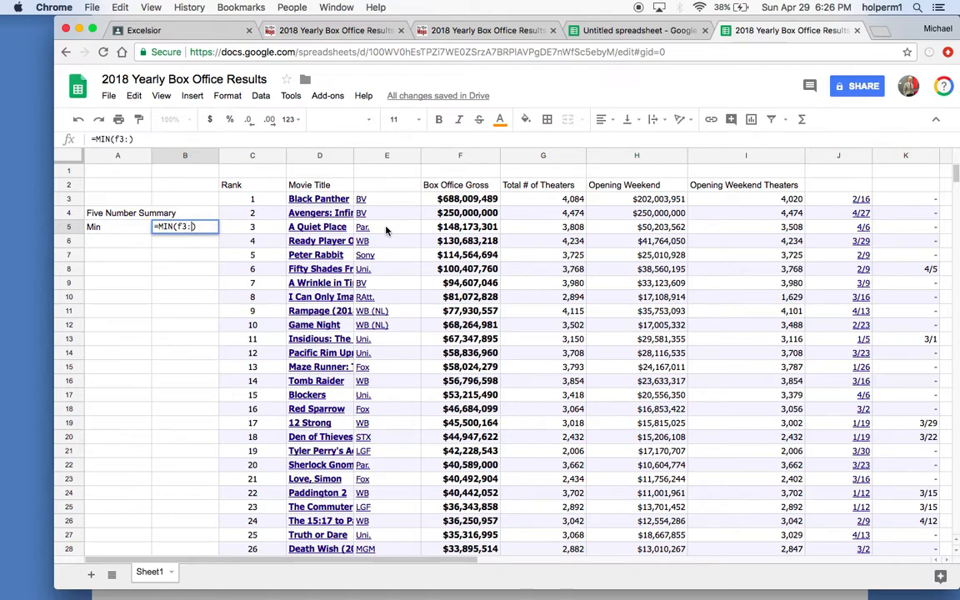
# Complete the MIN formula's range with f102, the last movie's gross, and check its result against the end of the list.
pyautogui.scroll(-8, 476, 247)
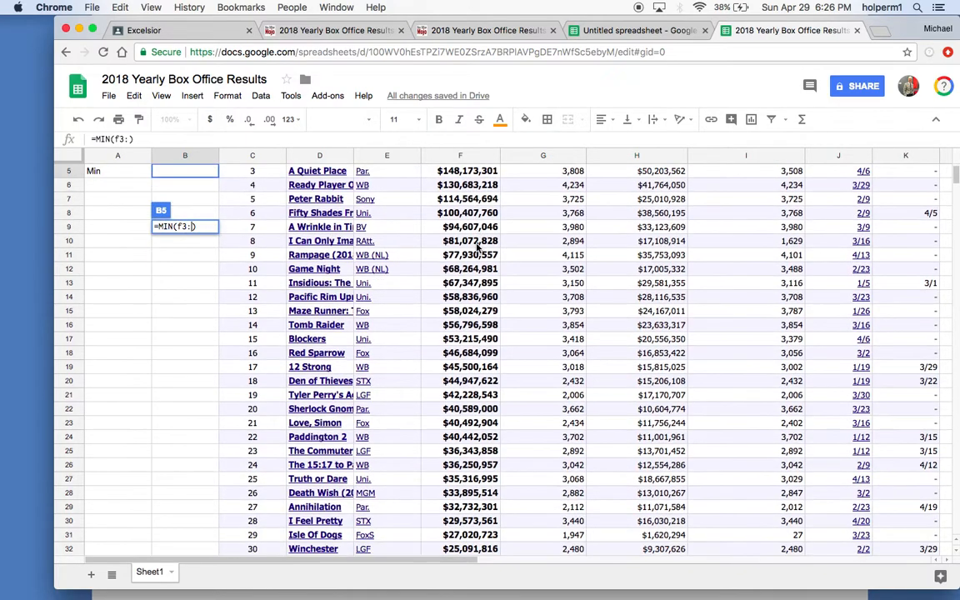
pyautogui.scroll(-8, 477, 247)
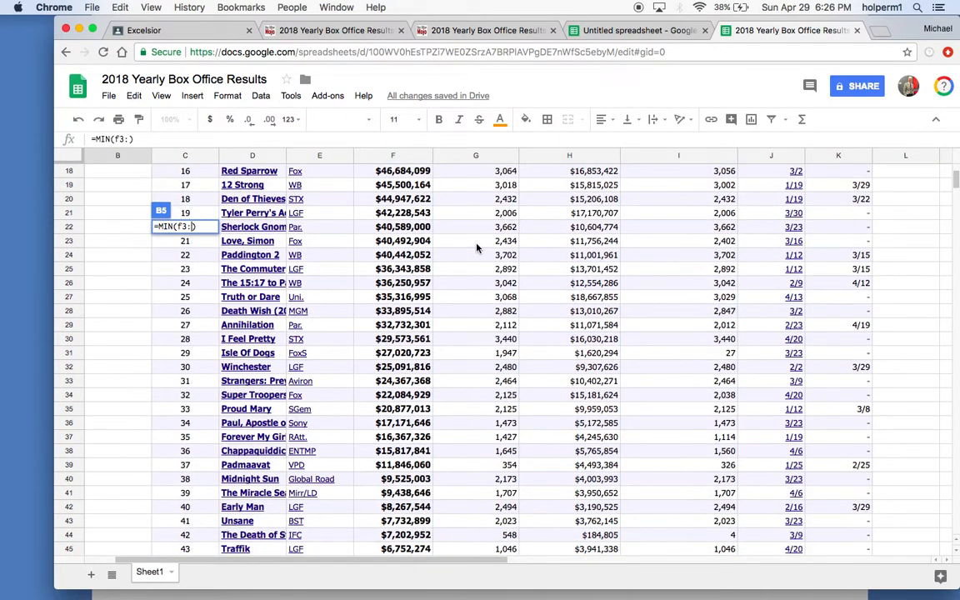
pyautogui.scroll(-8, 477, 247)
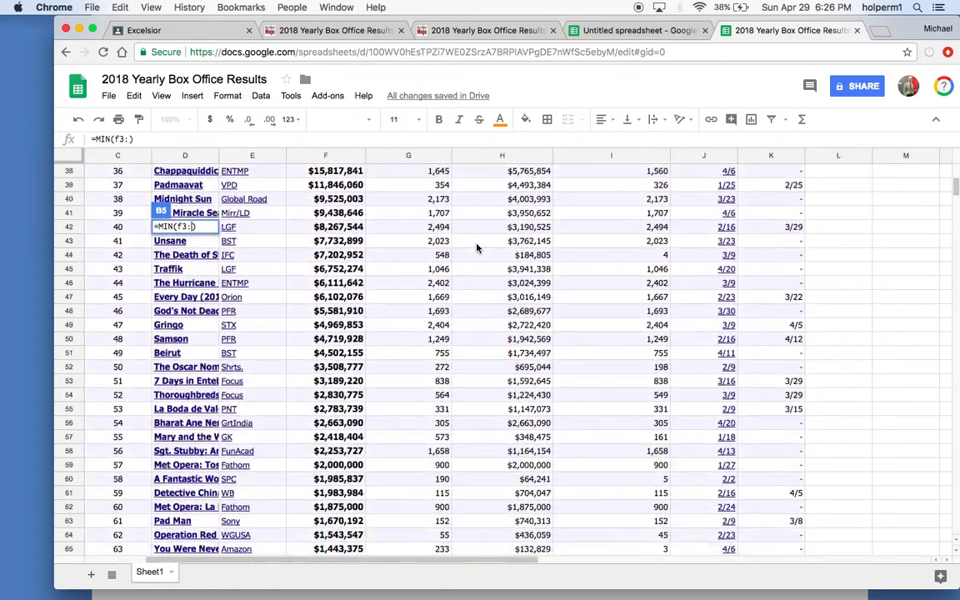
pyautogui.scroll(-15, 477, 247)
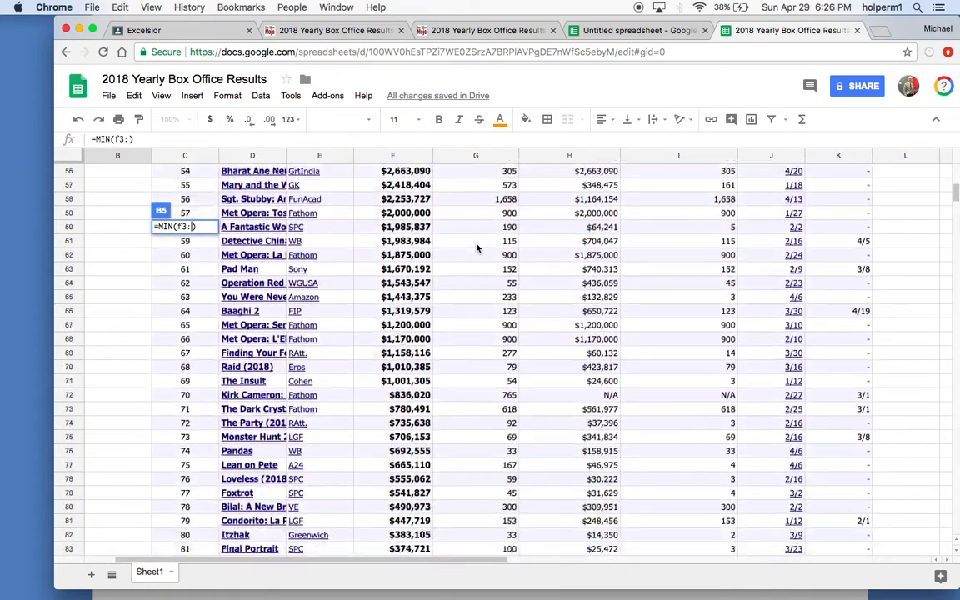
pyautogui.scroll(-2, 477, 247)
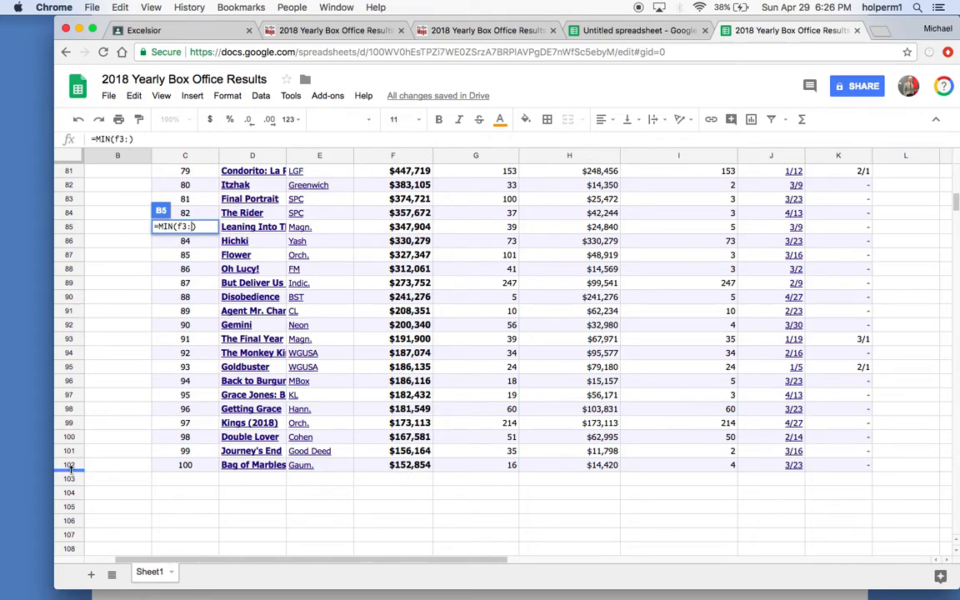
pyautogui.write('f')
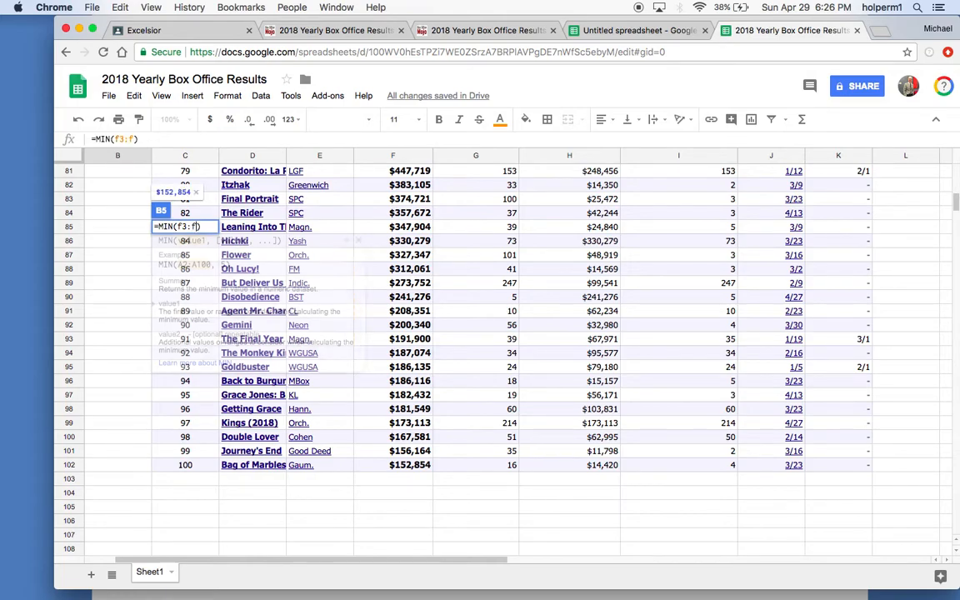
pyautogui.write('102')
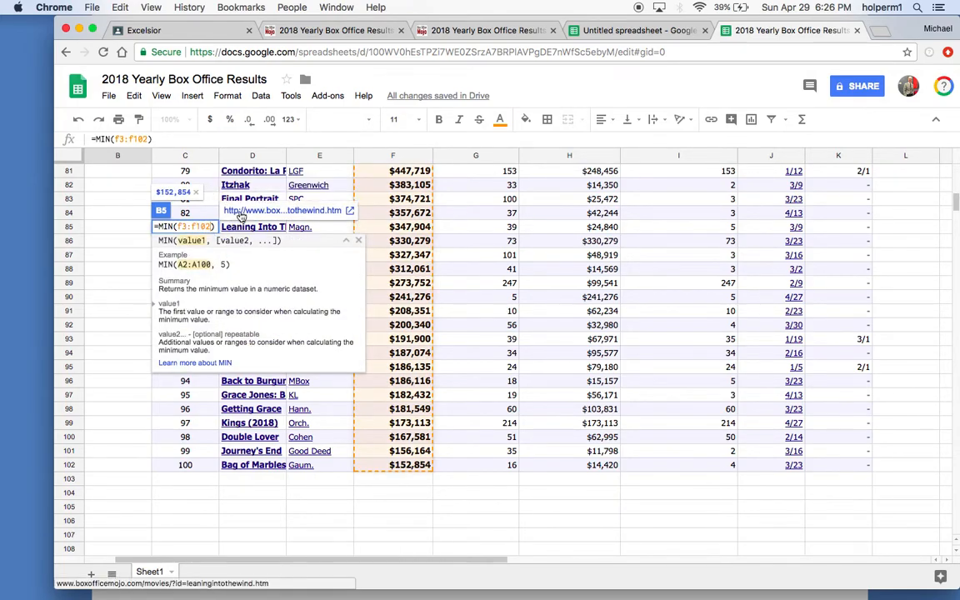
pyautogui.press('Return')
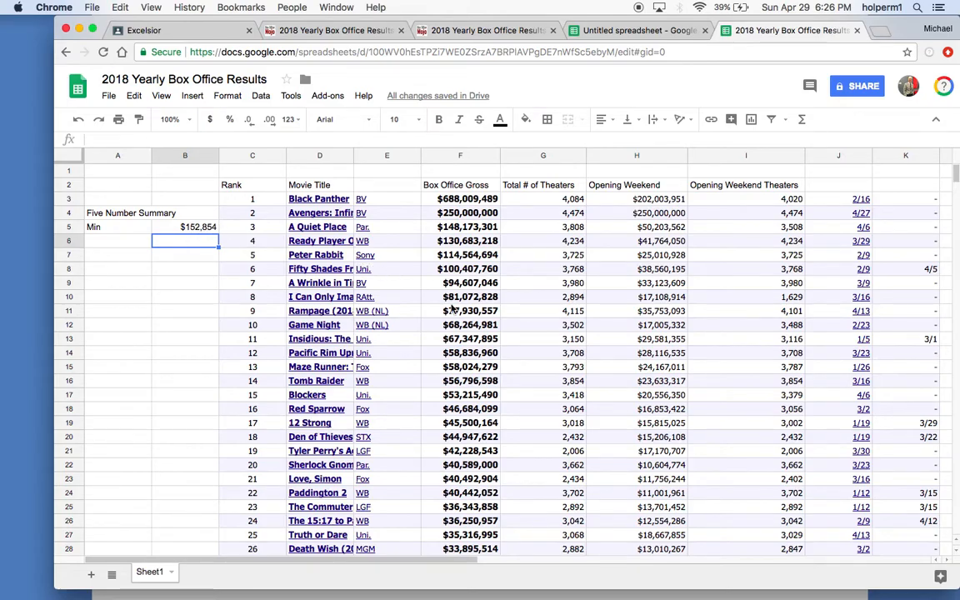
pyautogui.scroll(-5, 409, 279)
pyautogui.hscroll(1, 410, 279)
pyautogui.scroll(-10, 451, 309)
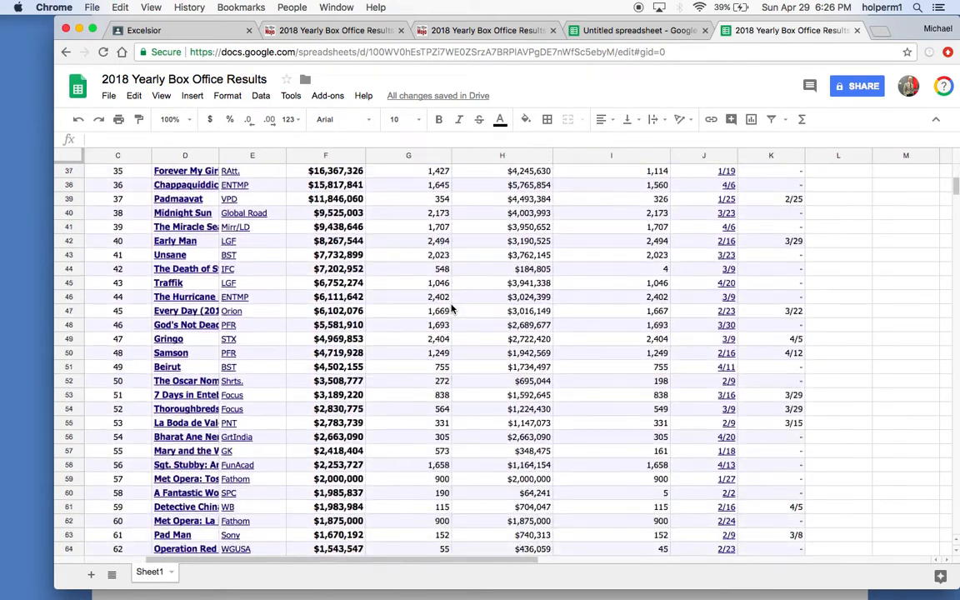
pyautogui.scroll(-14, 451, 309)
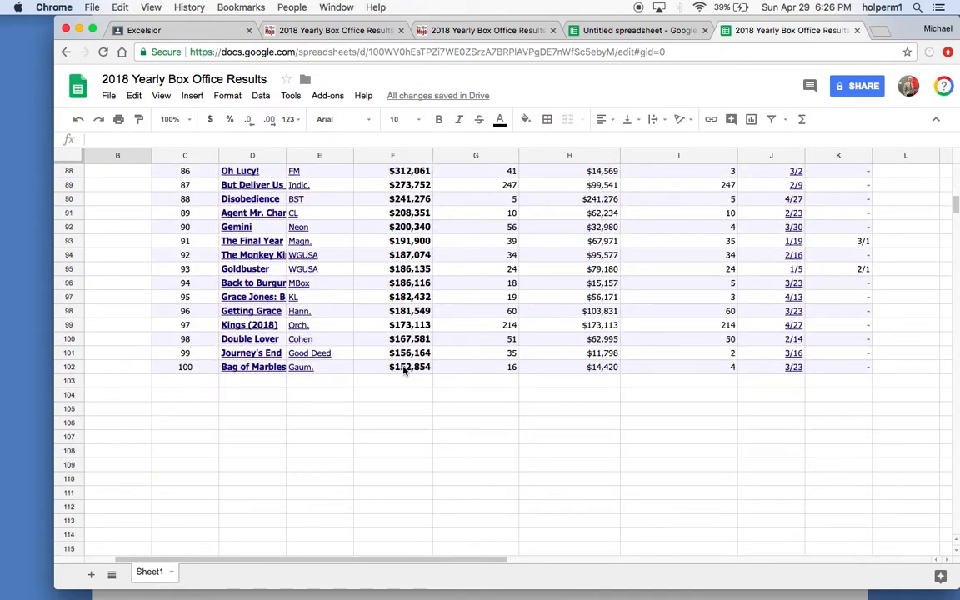
pyautogui.scroll(20, 411, 380)
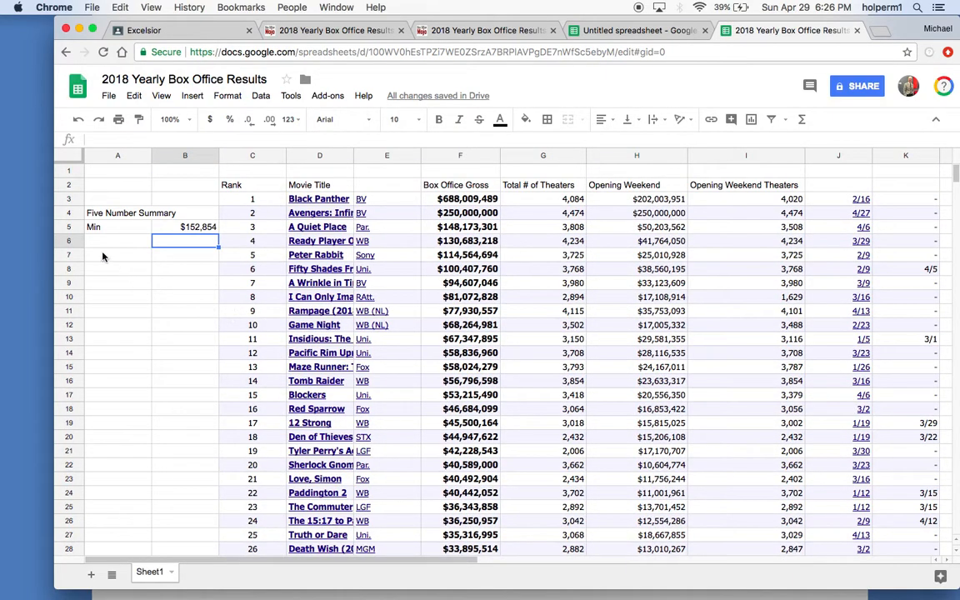
pyautogui.click(97, 241)
pyautogui.write('Max')
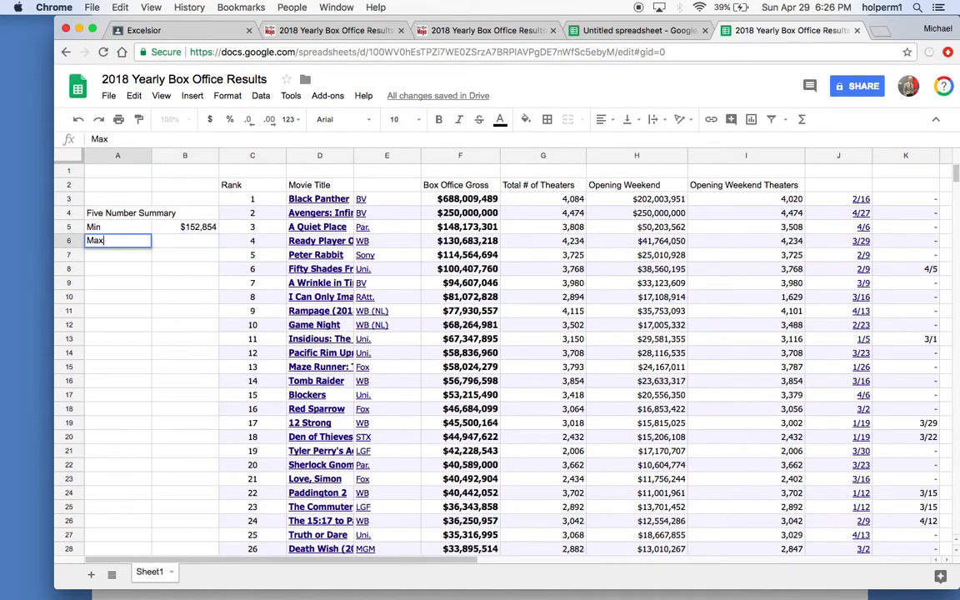
pyautogui.press('BackSpace')
pyautogui.press('BackSpace')
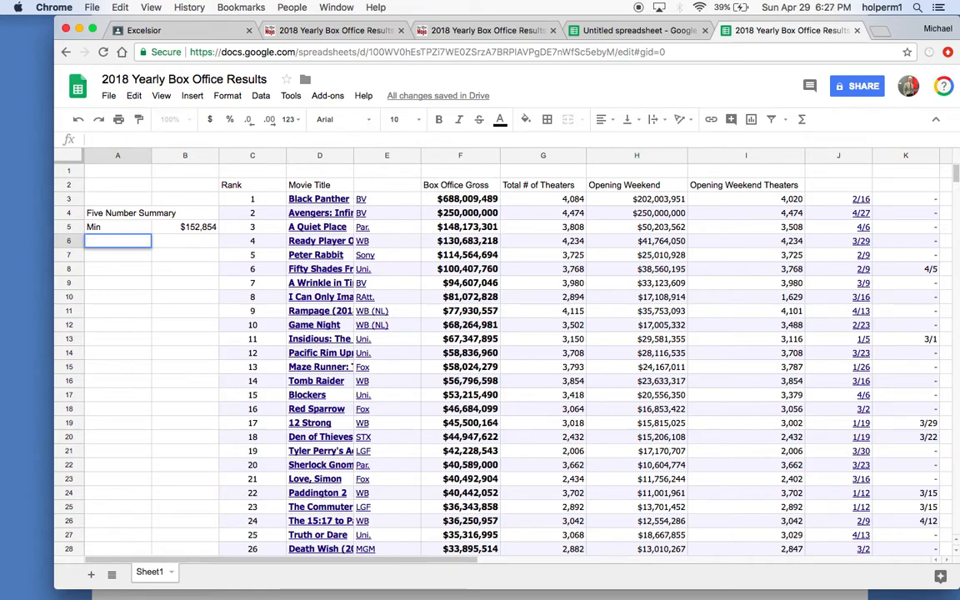
# Enter the label "Max" in cell A9, leaving three blank rows below the Min label.
pyautogui.press('Down')
pyautogui.press('Down')
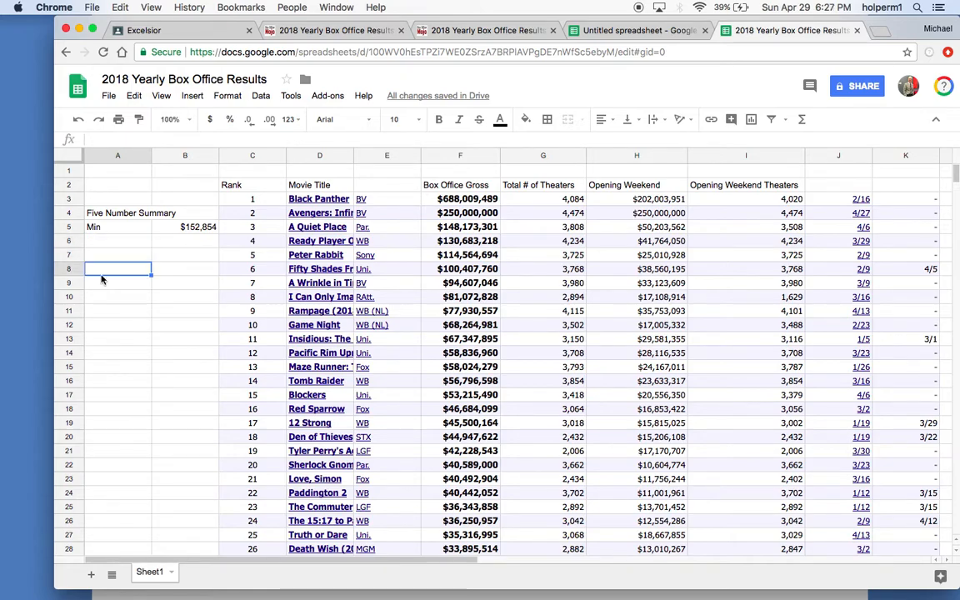
pyautogui.press('Down')
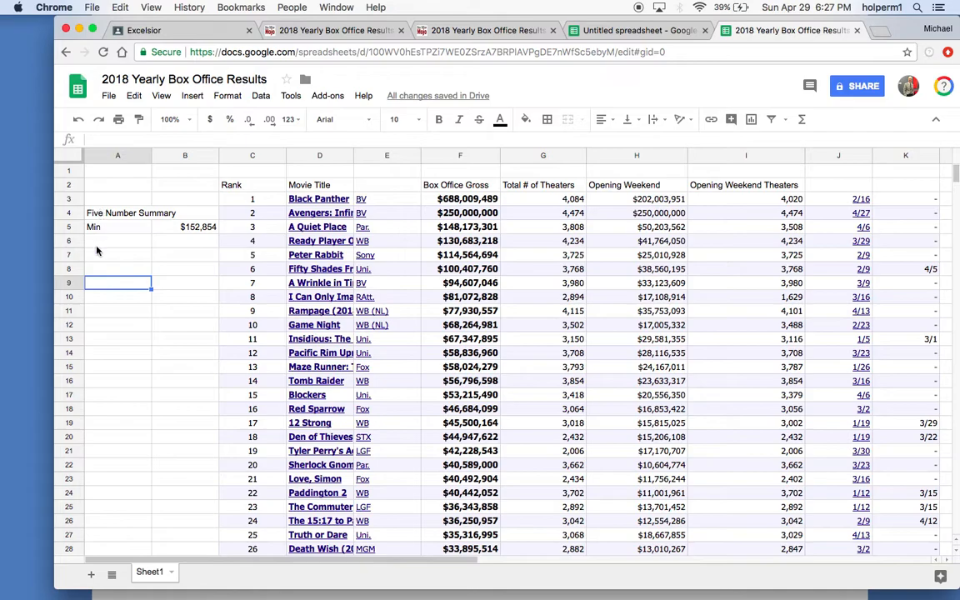
pyautogui.write('Max')
# Compute the maximum box office gross in cell B9 with the MAX function over the range f3:f102.
pyautogui.click(195, 282)
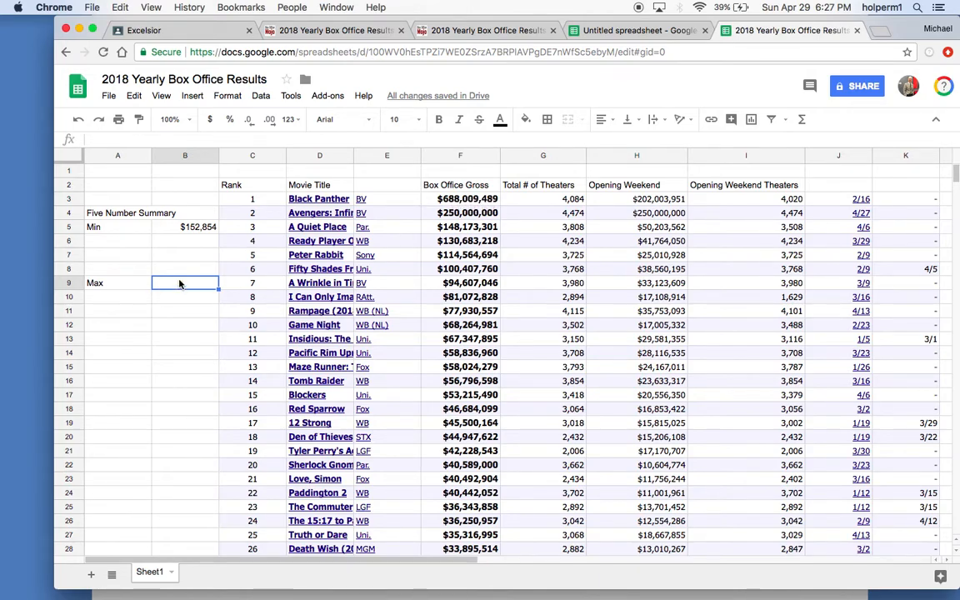
pyautogui.click(803, 122)
pyautogui.click(825, 202)
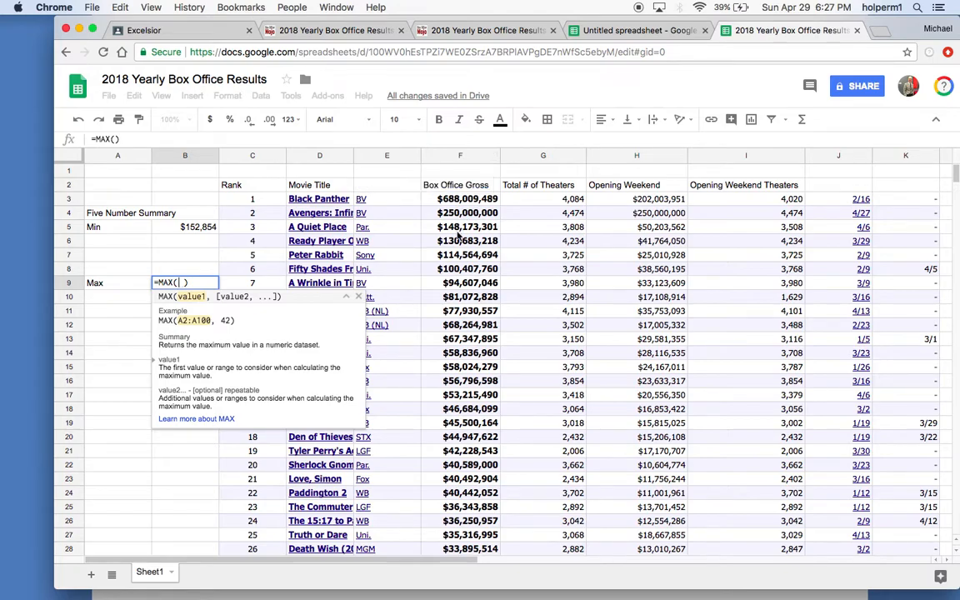
pyautogui.write('f3')
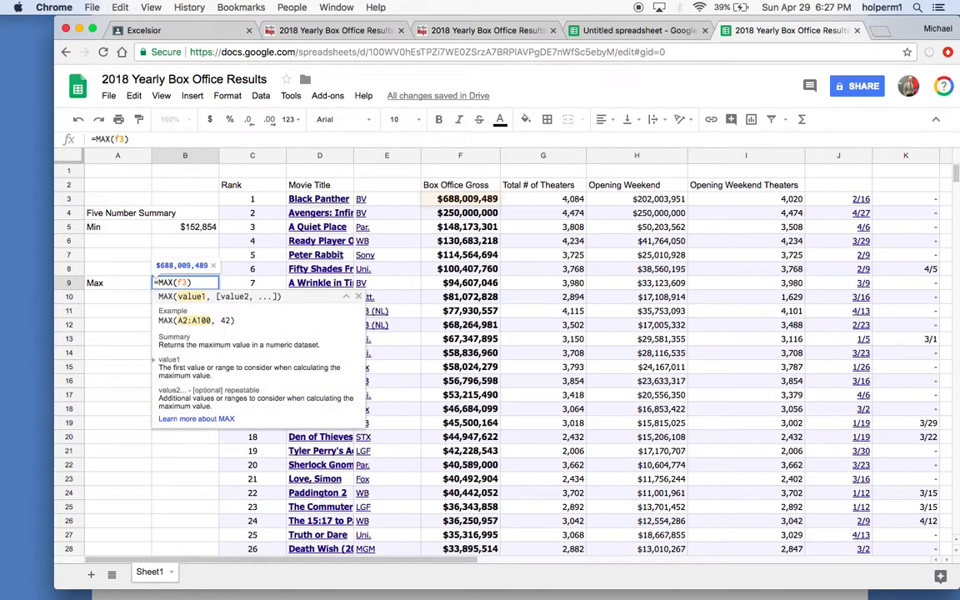
pyautogui.write(':f10')
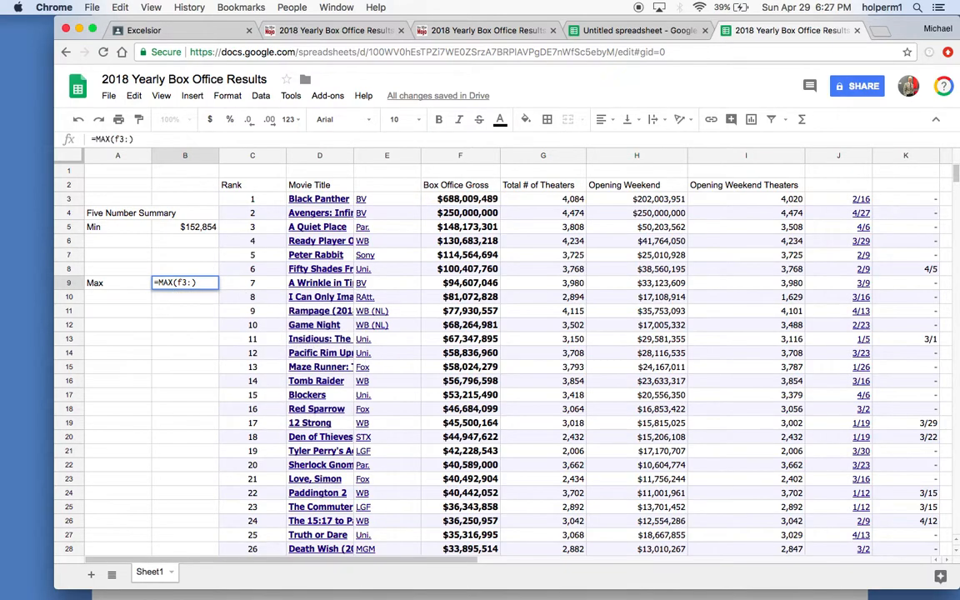
pyautogui.write('2')
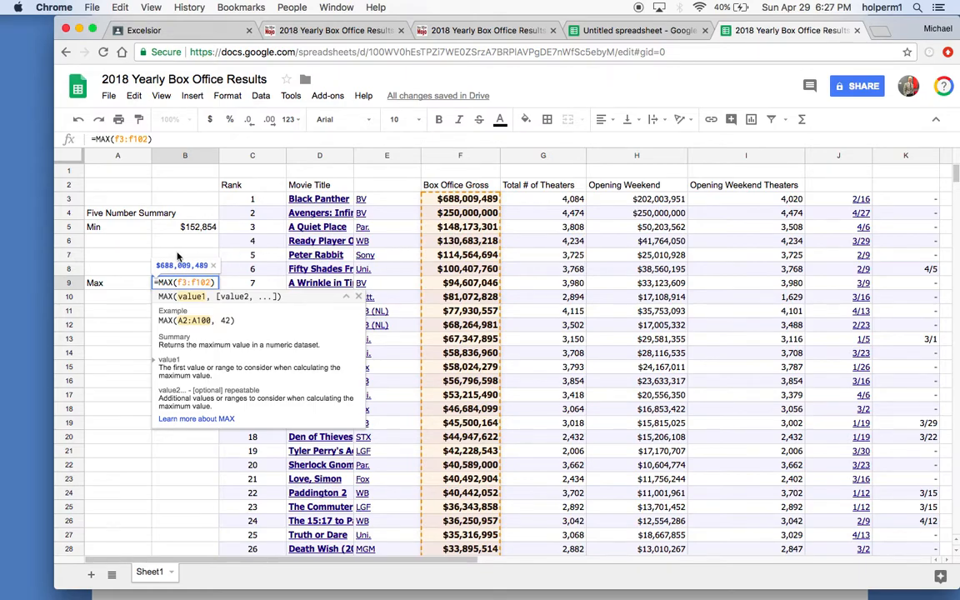
pyautogui.press('Return')
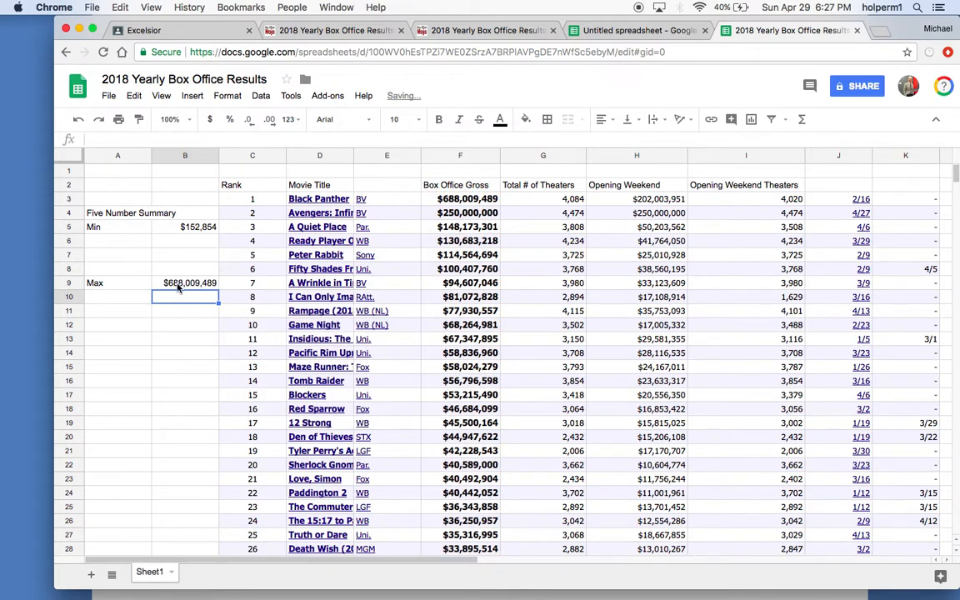
# Enter the label "1st Quartile" in cell A6, directly below the Min label.
pyautogui.click(101, 242)
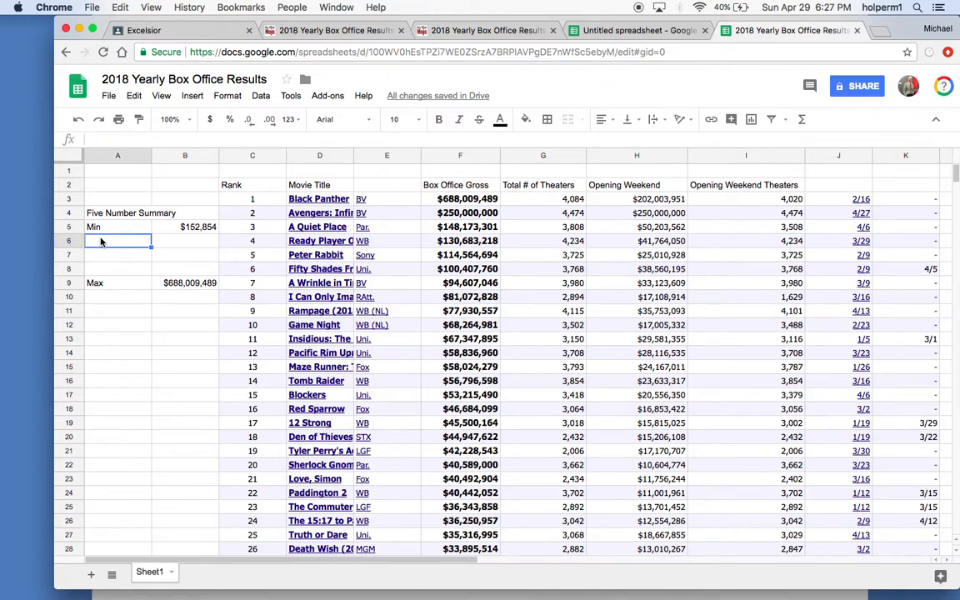
pyautogui.write('1st')
pyautogui.press('BackSpace')
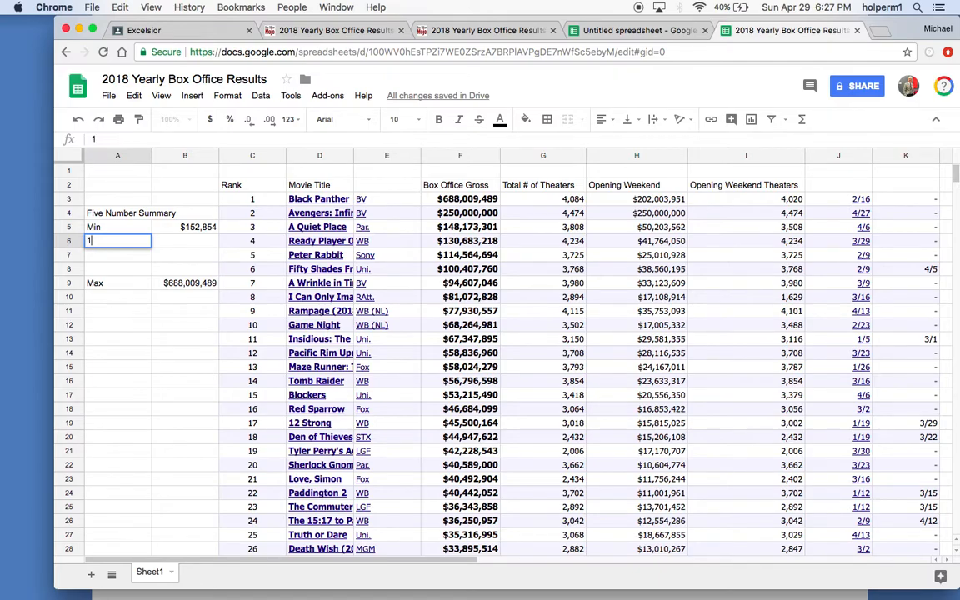
pyautogui.write('t Quartile')
# Compute the first quartile in cell B6 with the QUARTILE function over f3:f102 and quartile number 1.
pyautogui.click(193, 245)
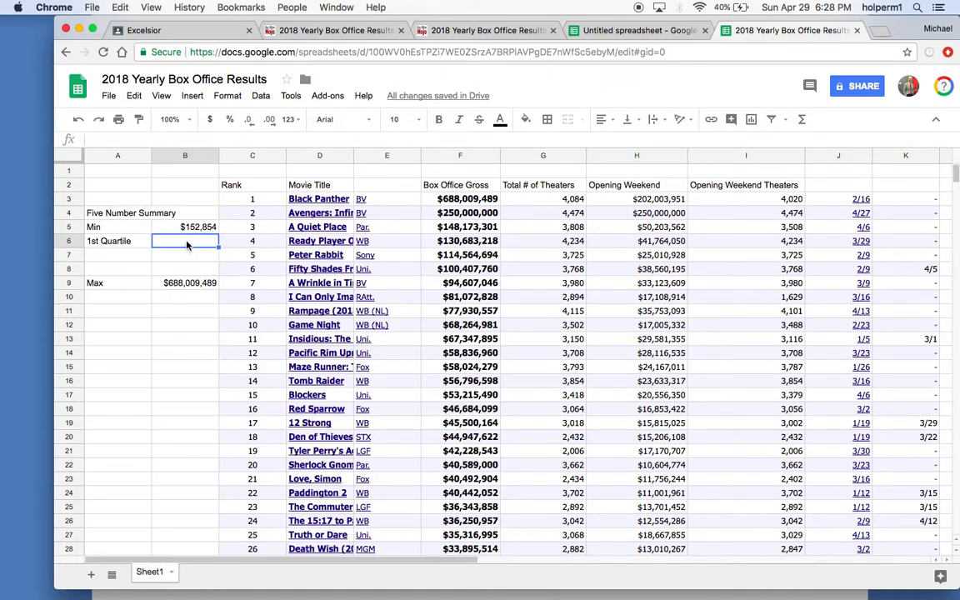
pyautogui.write('=')
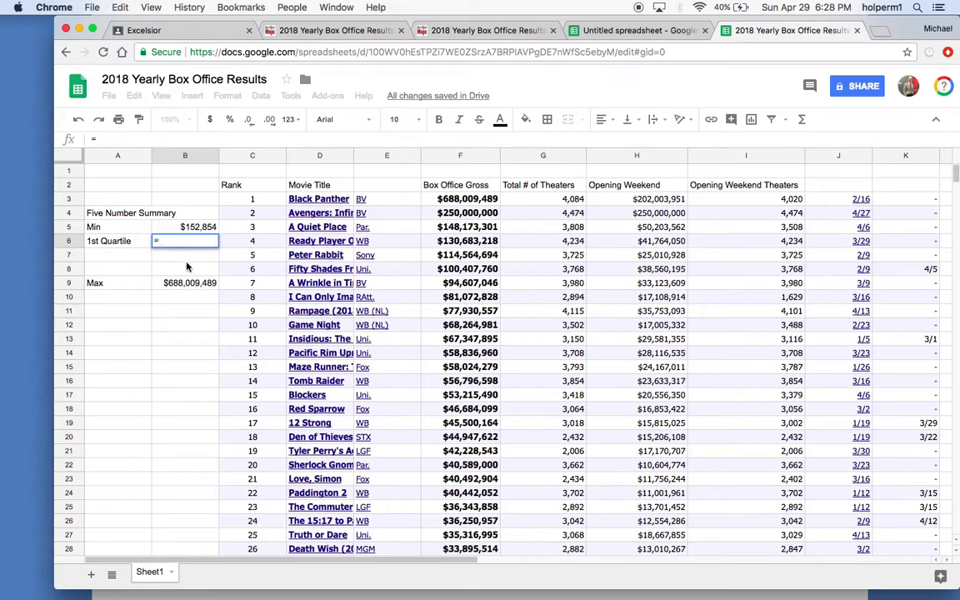
pyautogui.write('qua')
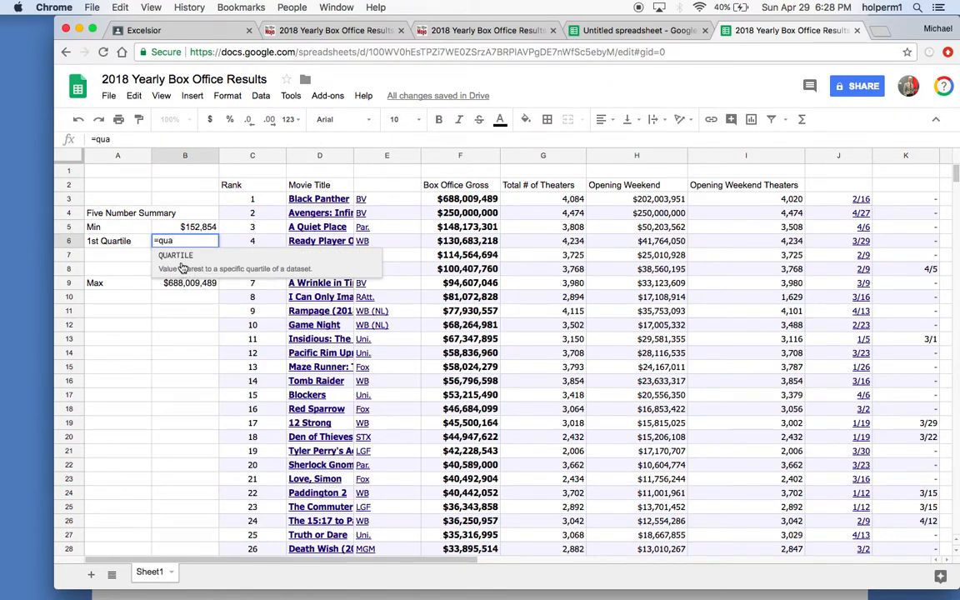
pyautogui.click(182, 268)
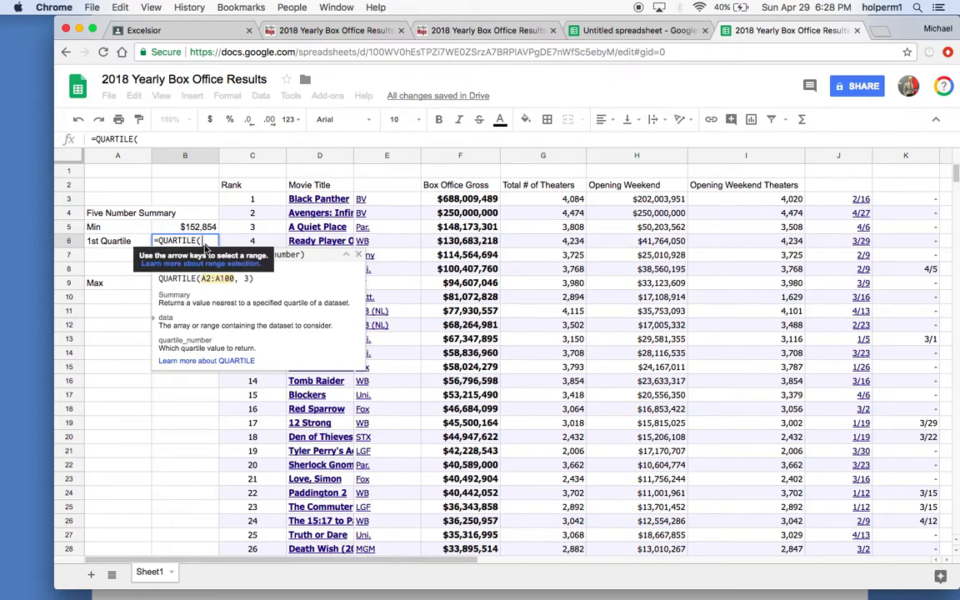
pyautogui.write('f3:')
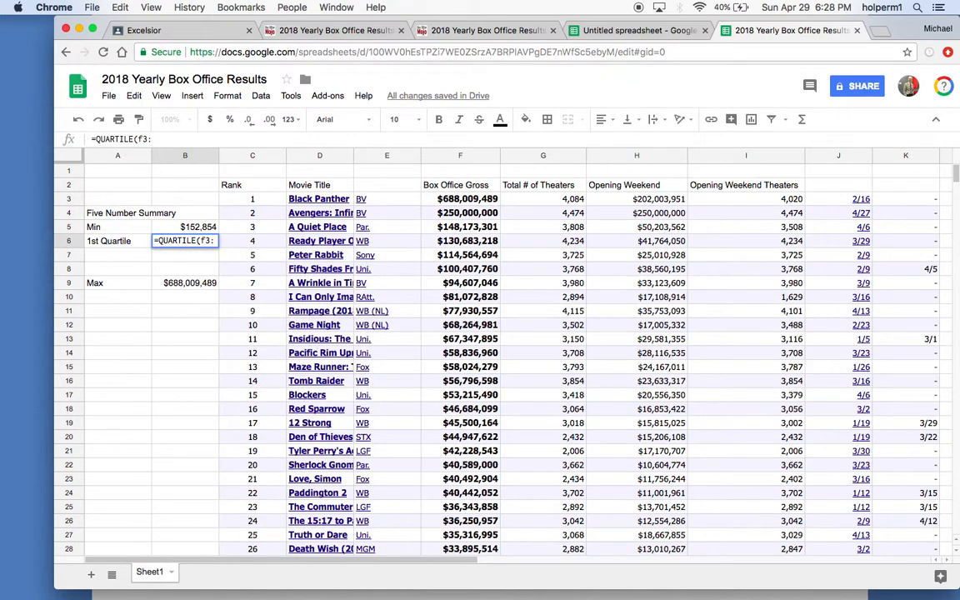
pyautogui.write('f102')
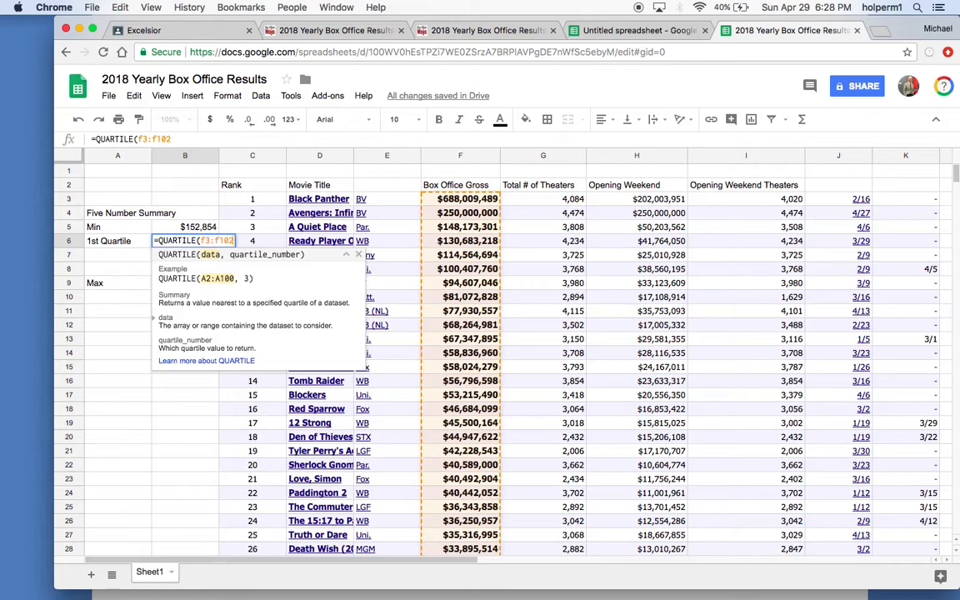
pyautogui.write(',')
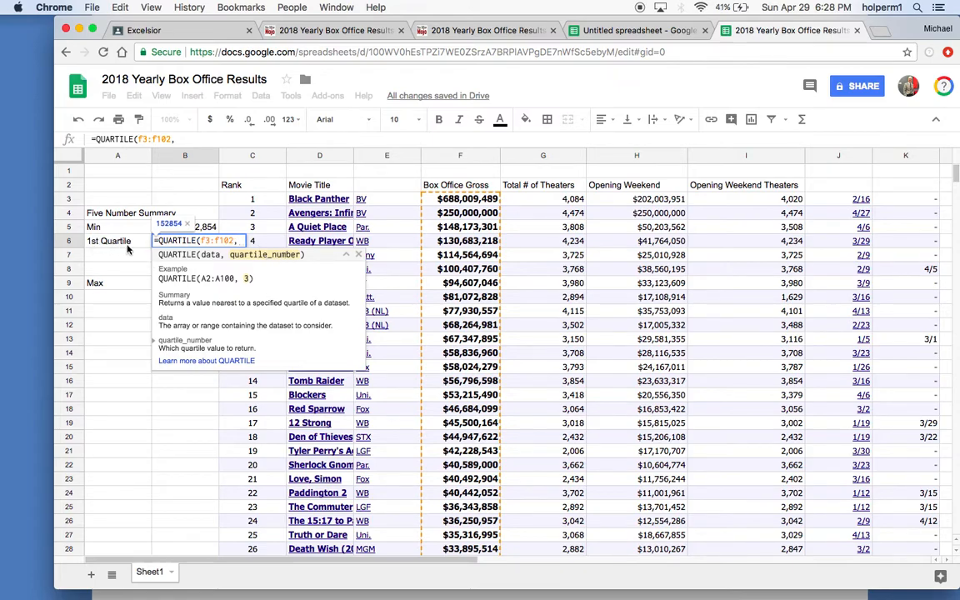
pyautogui.write('1')
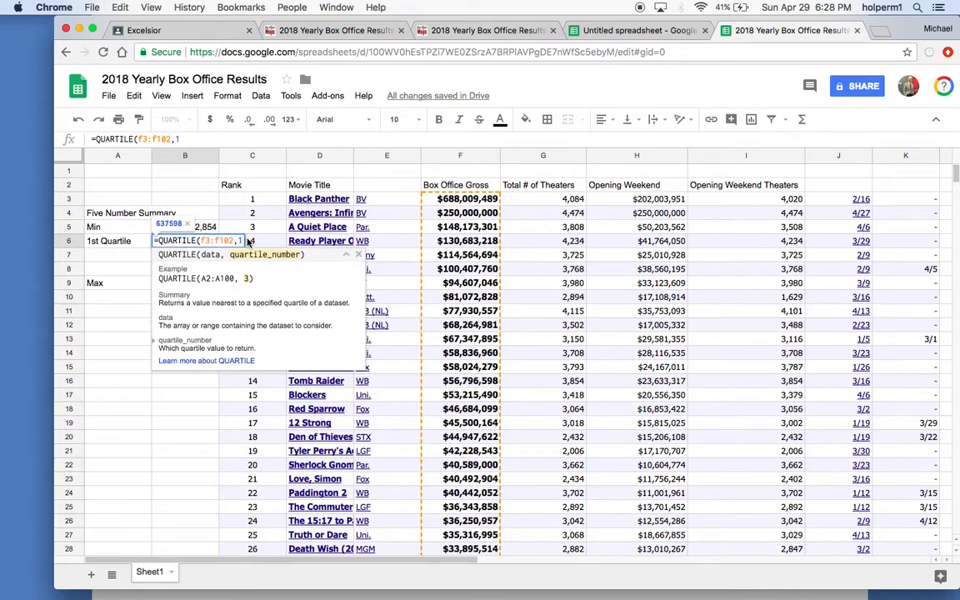
pyautogui.write(')')
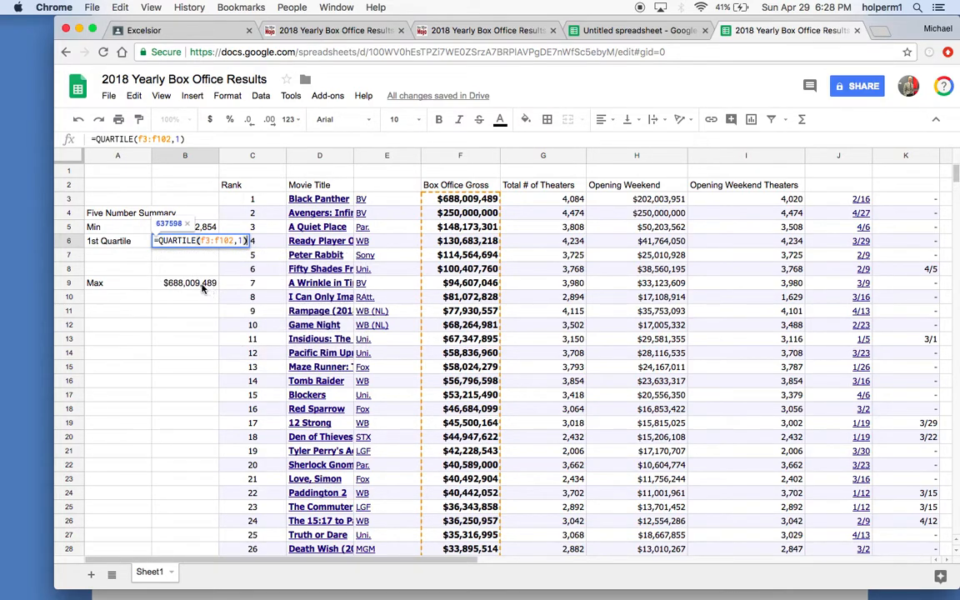
pyautogui.press('Return')
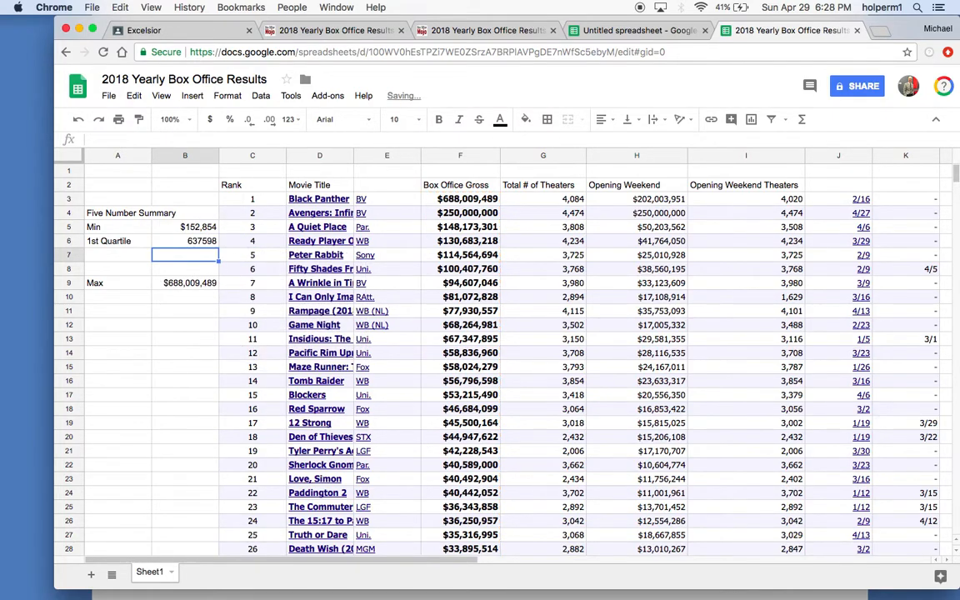
# Try to format the first quartile in cell B6 as dollars by inserting "$" before its formula.
pyautogui.click(201, 244)
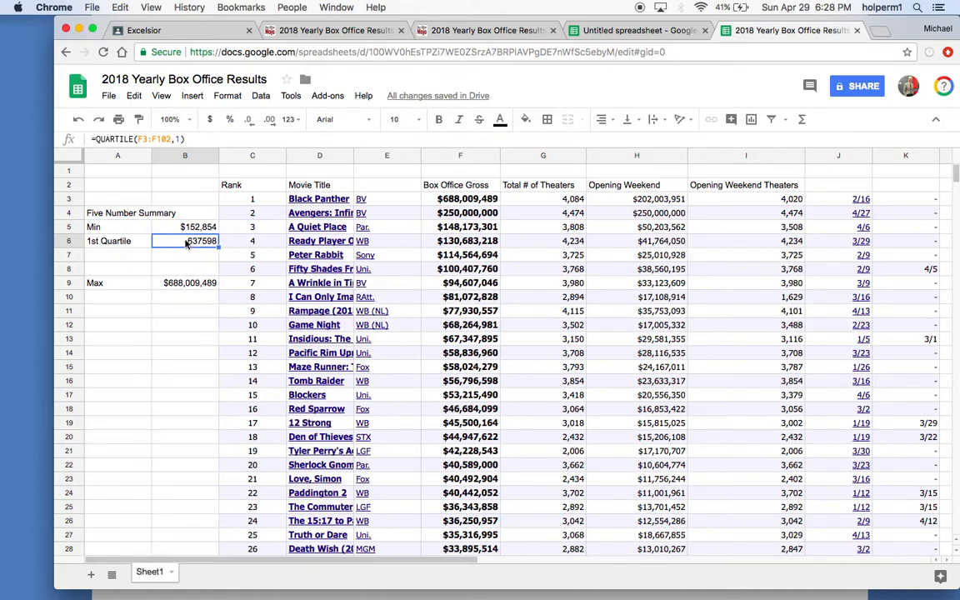
pyautogui.click(90, 139)
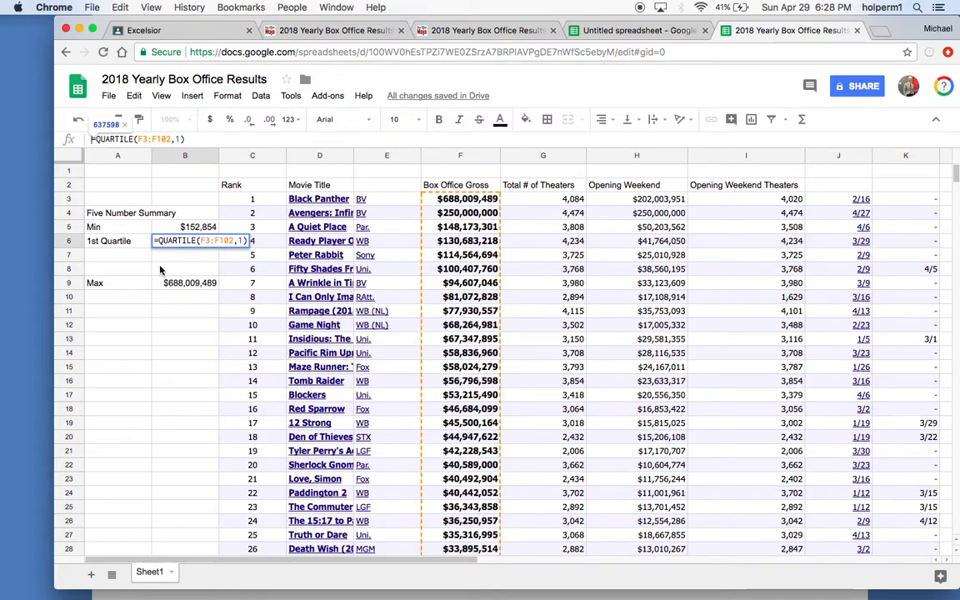
pyautogui.write('$')
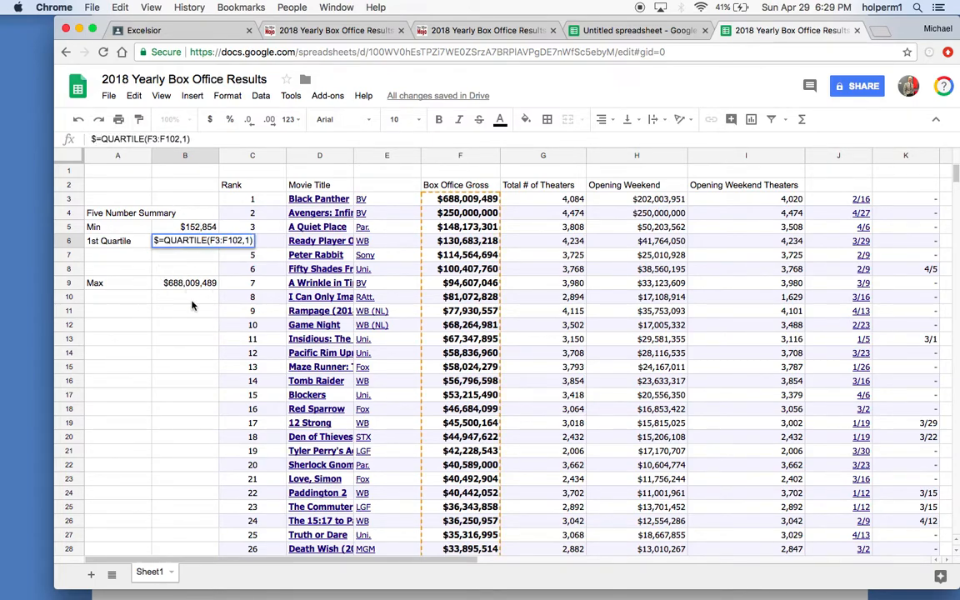
pyautogui.click(210, 334)
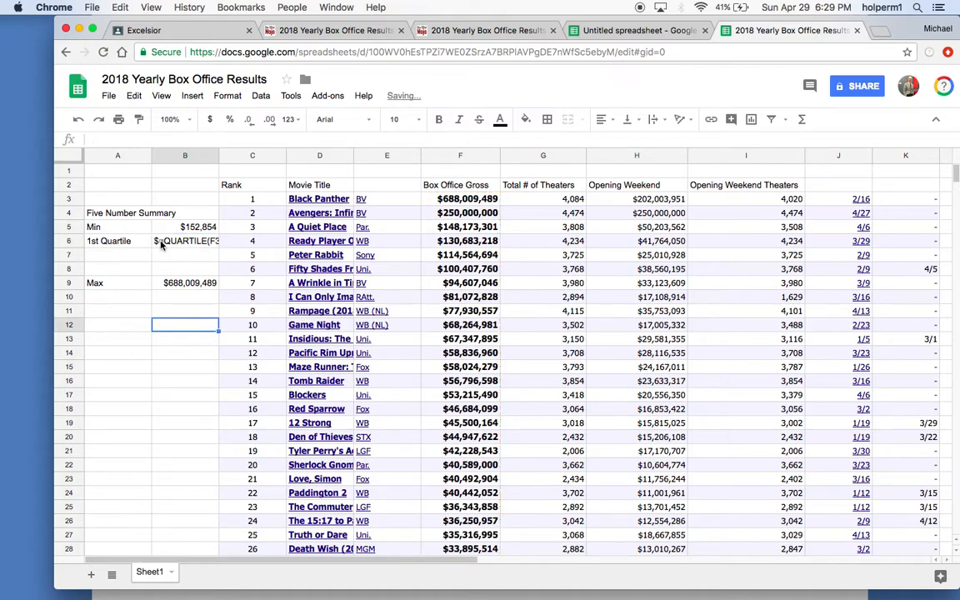
# Remove the "$" in front of the QUARTILE formula in cell B6.
pyautogui.click(79, 120)
pyautogui.doubleClick(185, 240)
pyautogui.press('Home')
pyautogui.press('Delete')
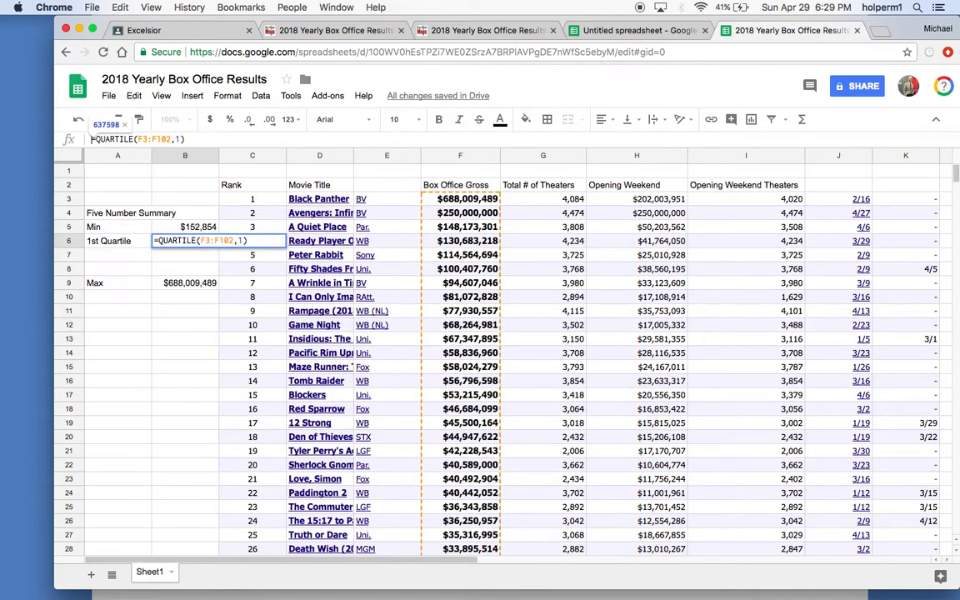
pyautogui.click(210, 288)
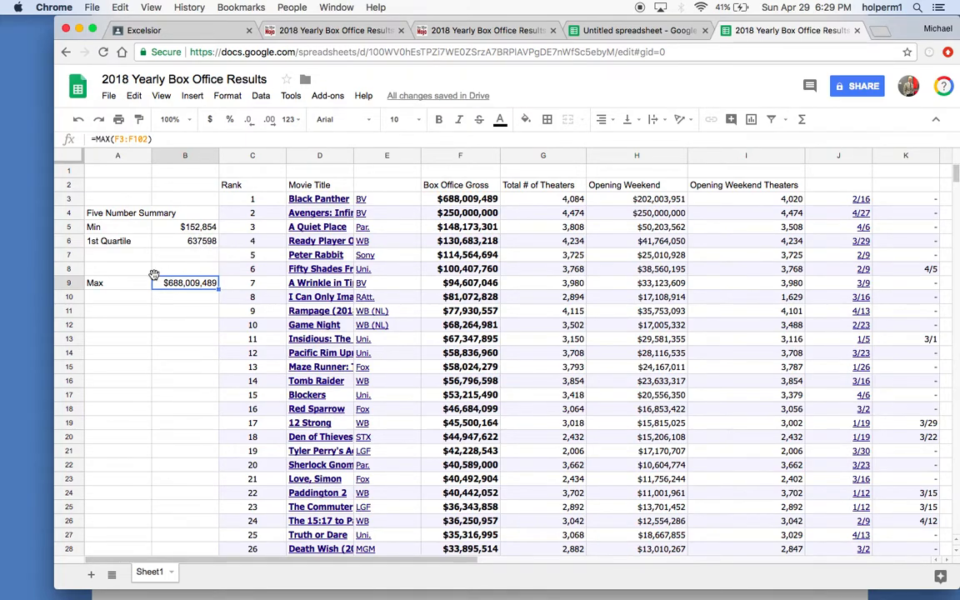
# Label cell A7 "Median" and compute it in cell B7 with QUARTILE over f3:f102 and quartile number 2.
pyautogui.click(96, 257)
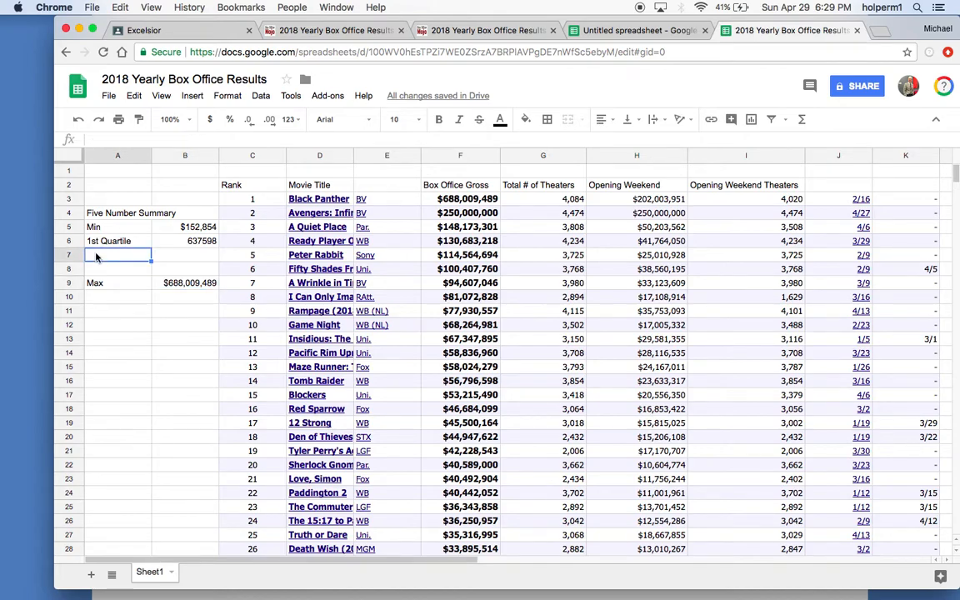
pyautogui.write('Median')
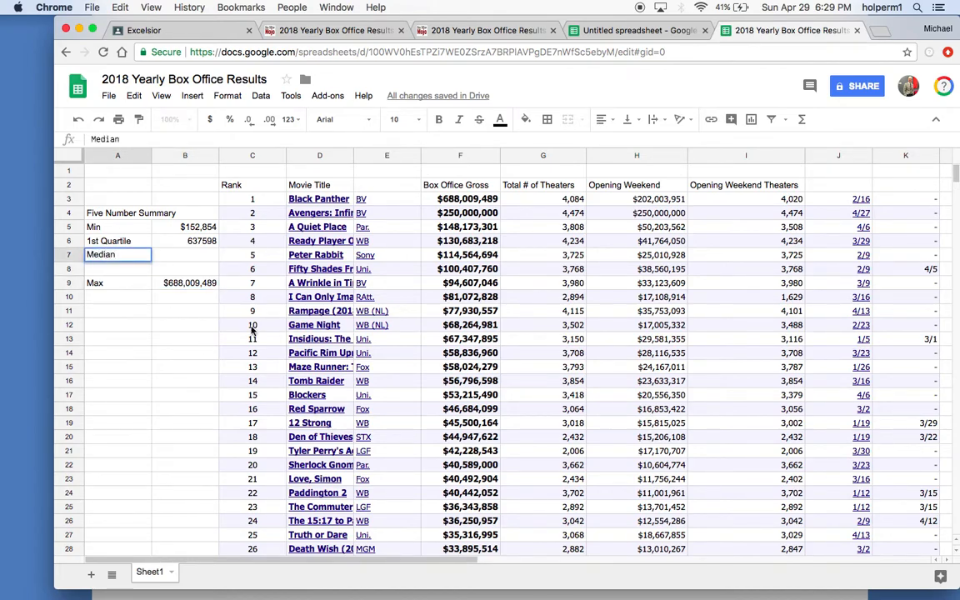
pyautogui.click(201, 256)
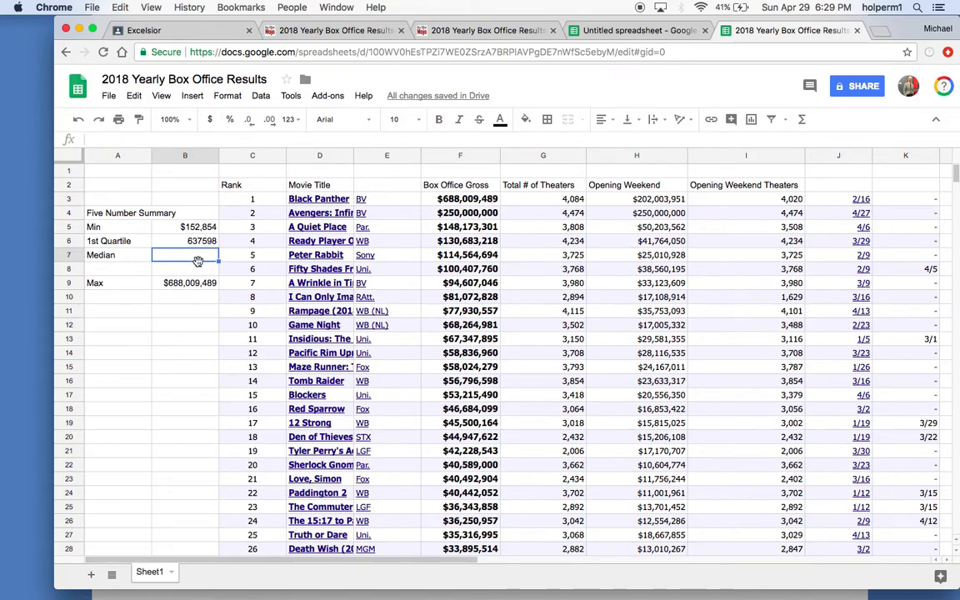
pyautogui.write('=quartile(')
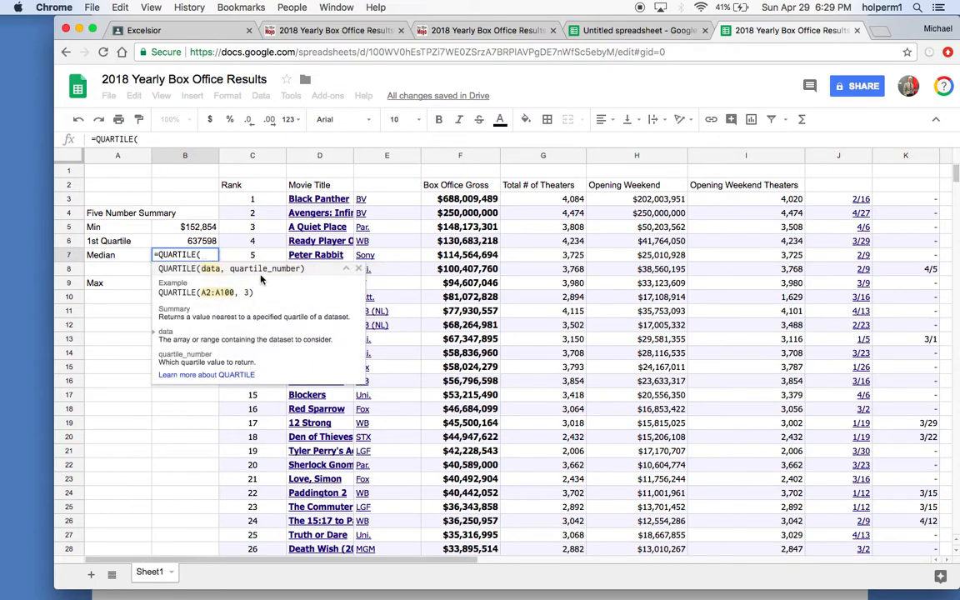
pyautogui.write('f3:')
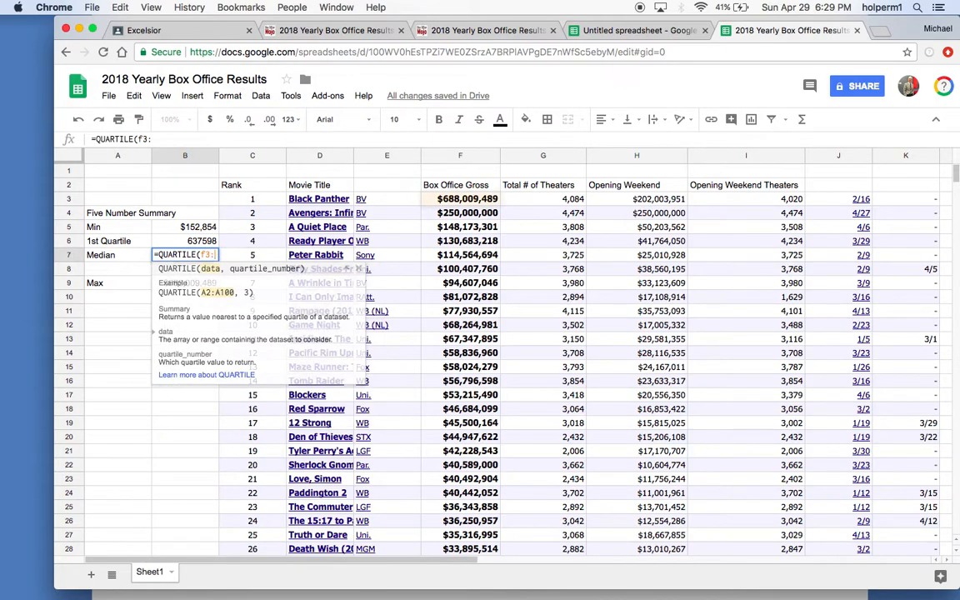
pyautogui.write('f102')
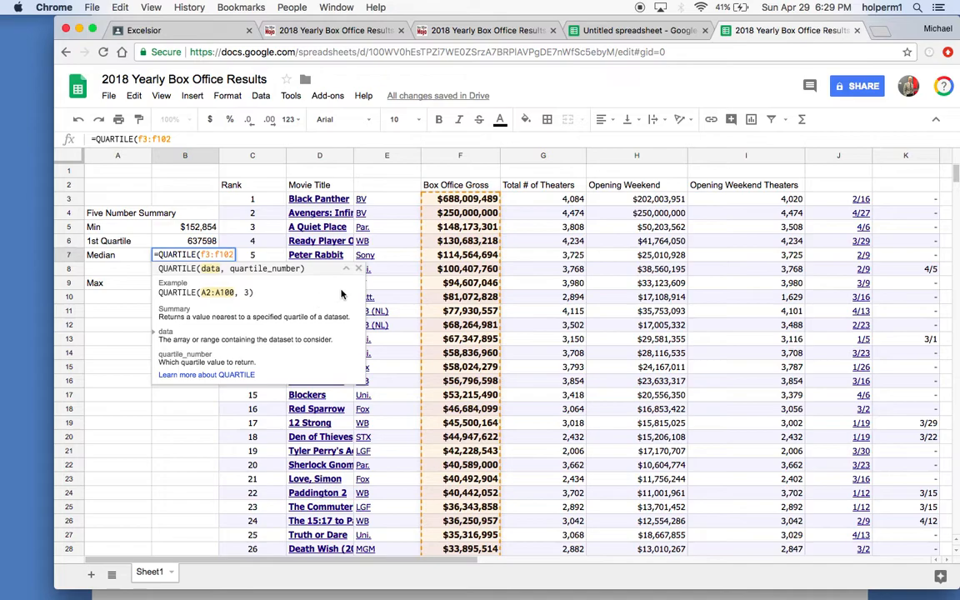
pyautogui.write(',')
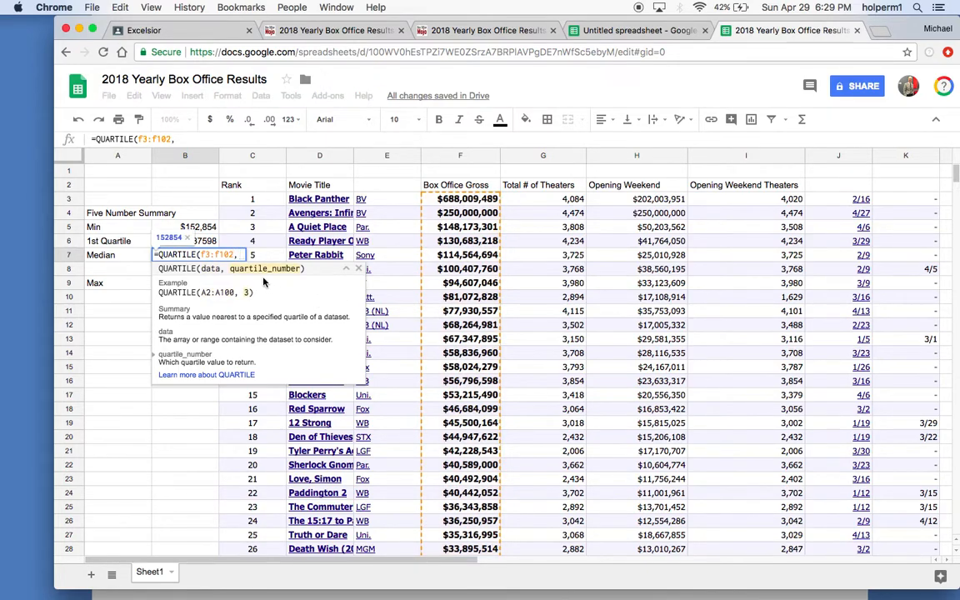
pyautogui.write('2')
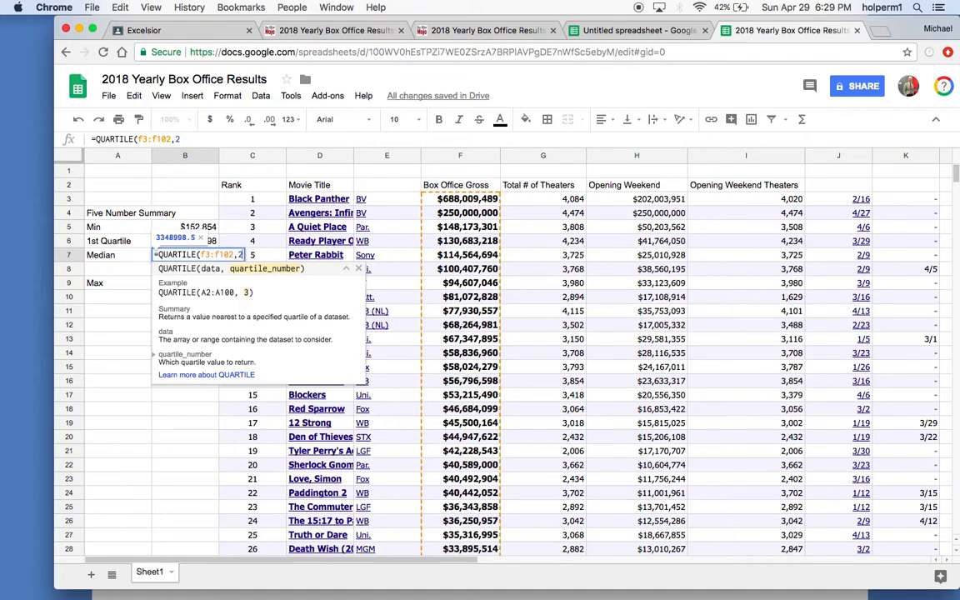
pyautogui.write(')')
pyautogui.press('Return')
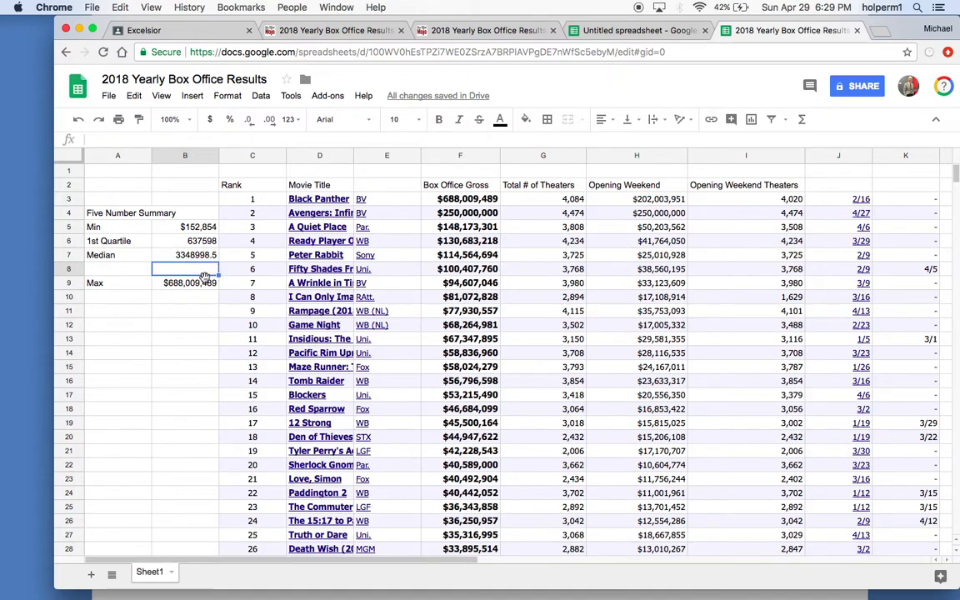
# Enter the label "3rd Quartile" in cell A8 and select cell B8 beside it.
pyautogui.click(111, 269)
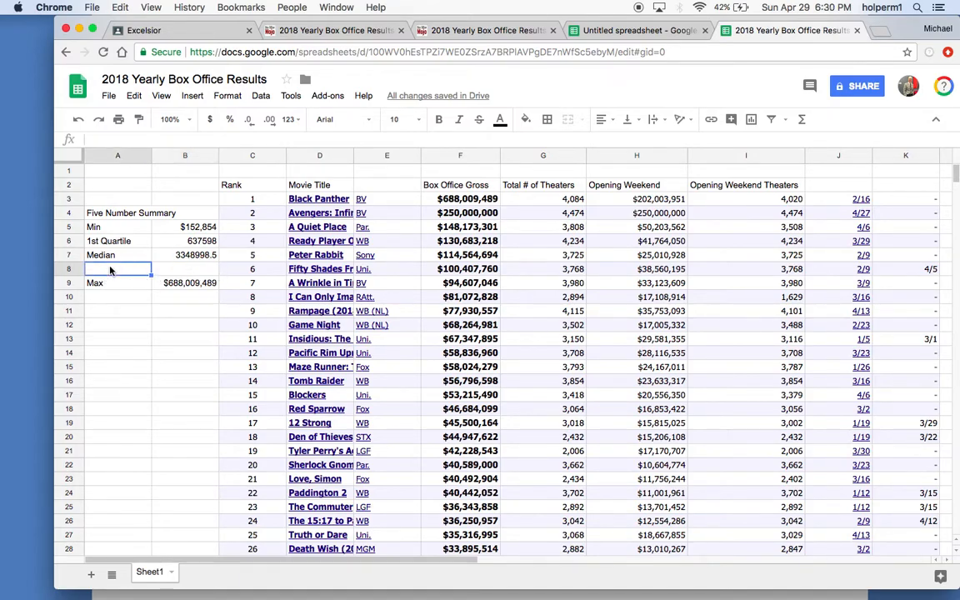
pyautogui.write('3rd Quartile')
pyautogui.click(199, 269)
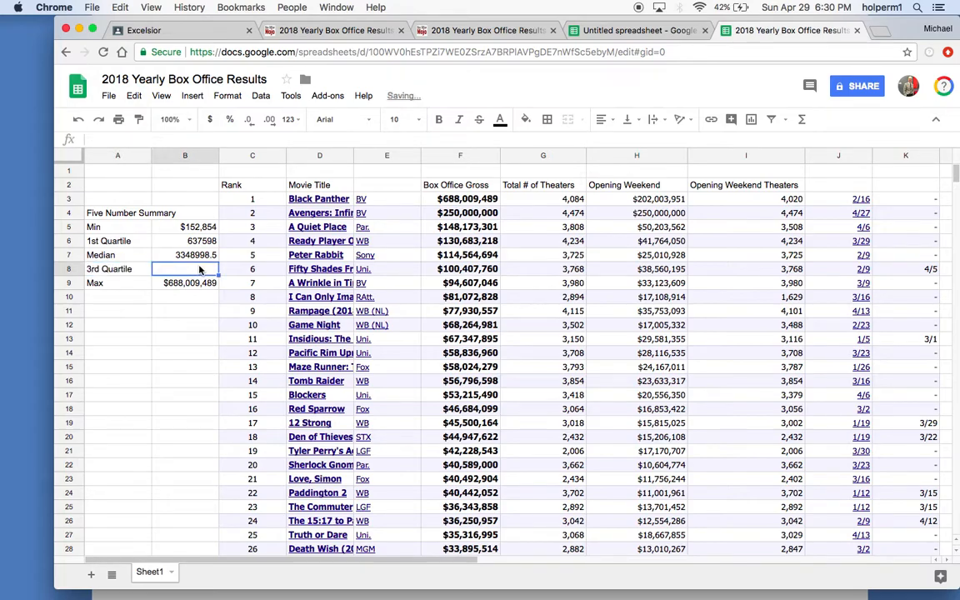
# Compute the third quartile in cell B8 with QUARTILE over f3:f102 and quartile number 3.
pyautogui.write('=quartil')
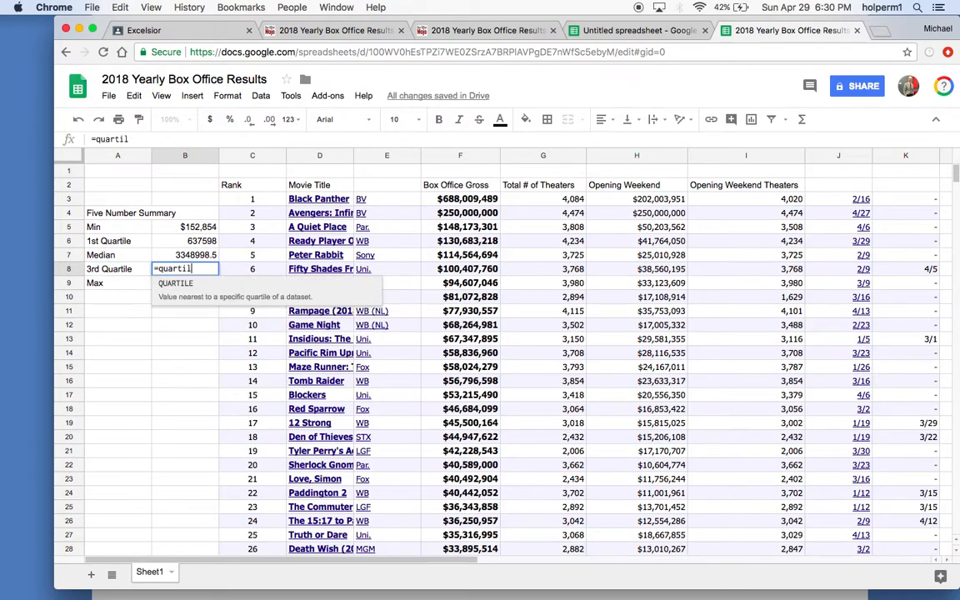
pyautogui.click(205, 295)
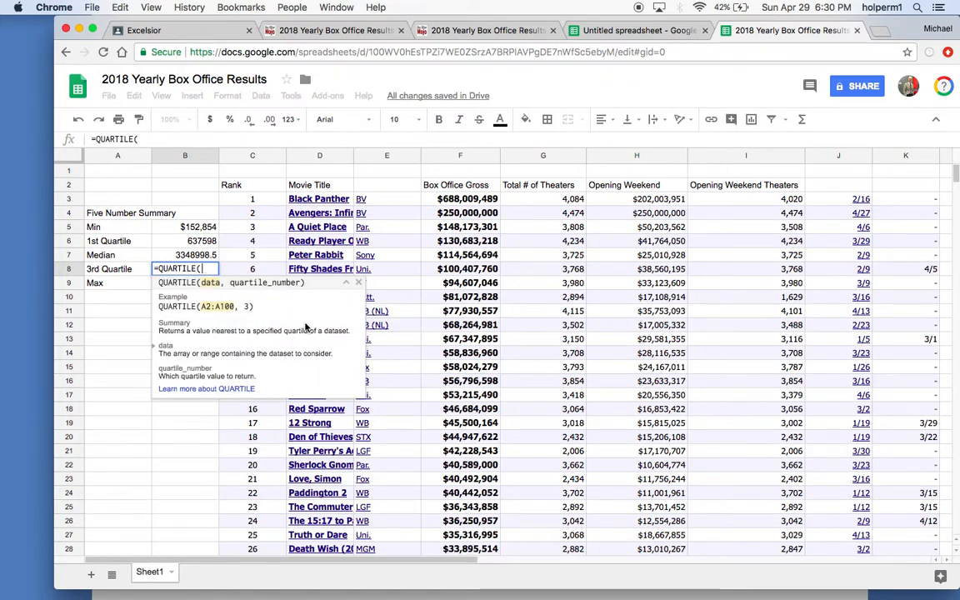
pyautogui.write('f3')
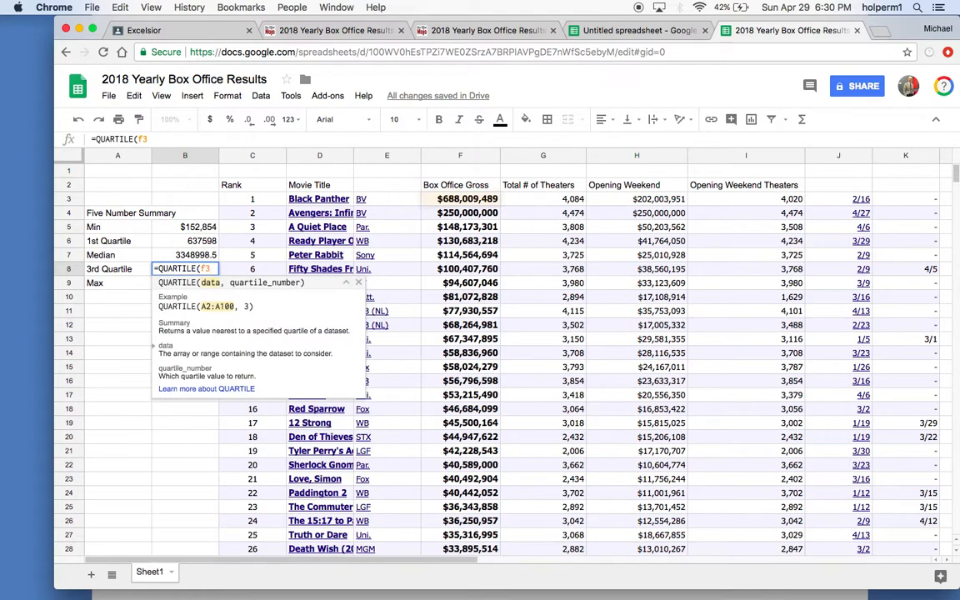
pyautogui.write(':f102,')
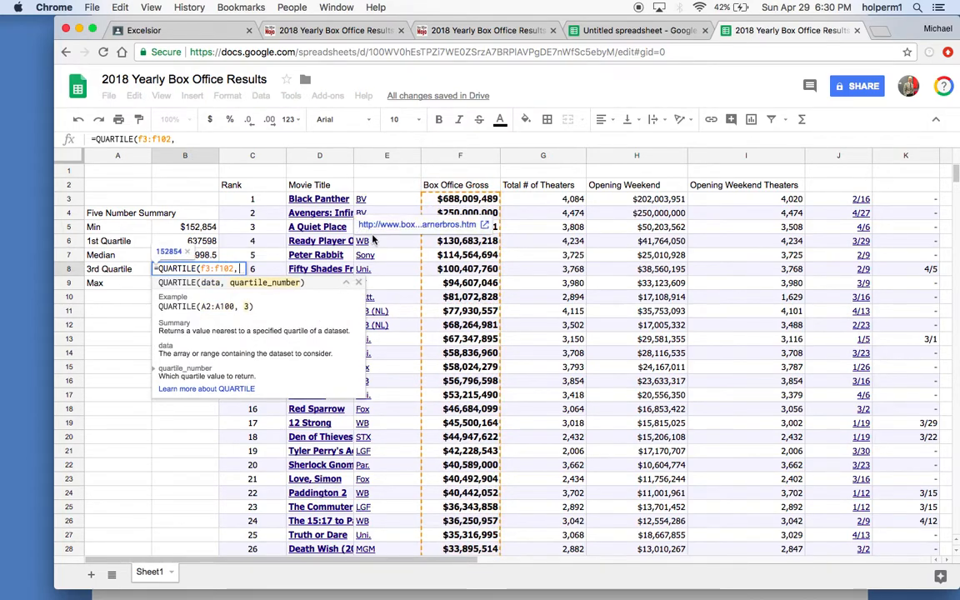
pyautogui.write('3)')
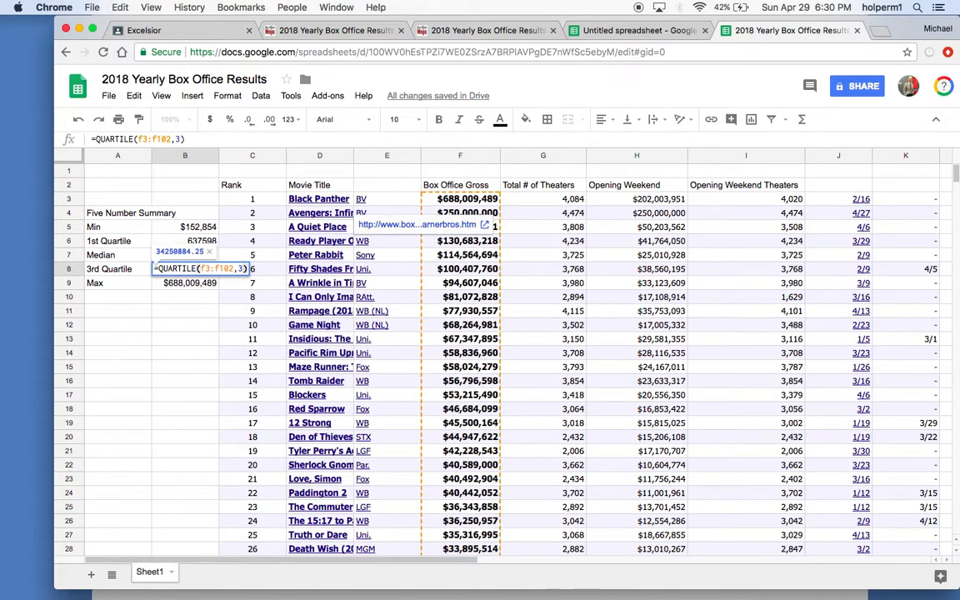
pyautogui.press('Return')
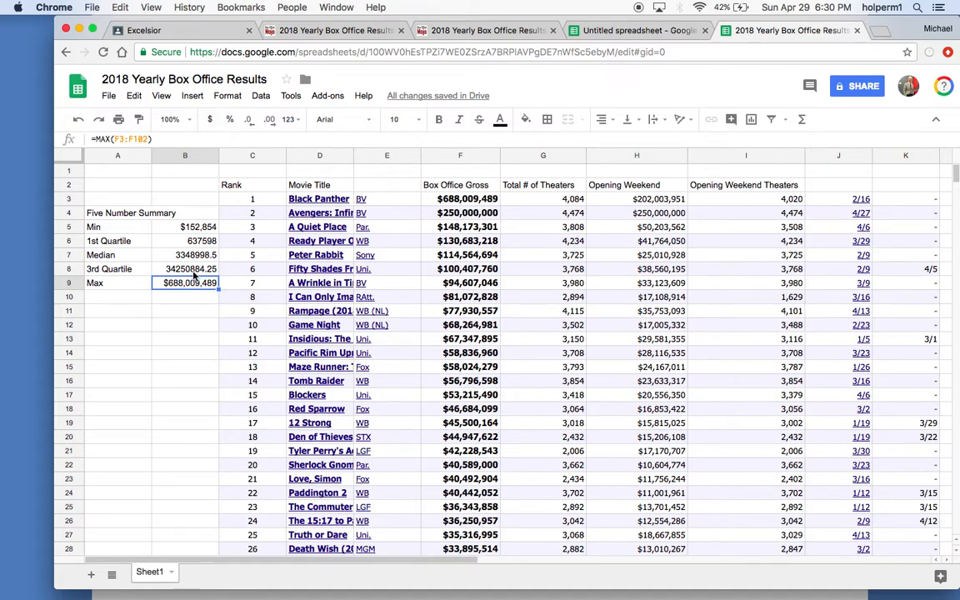
pyautogui.click(195, 303)
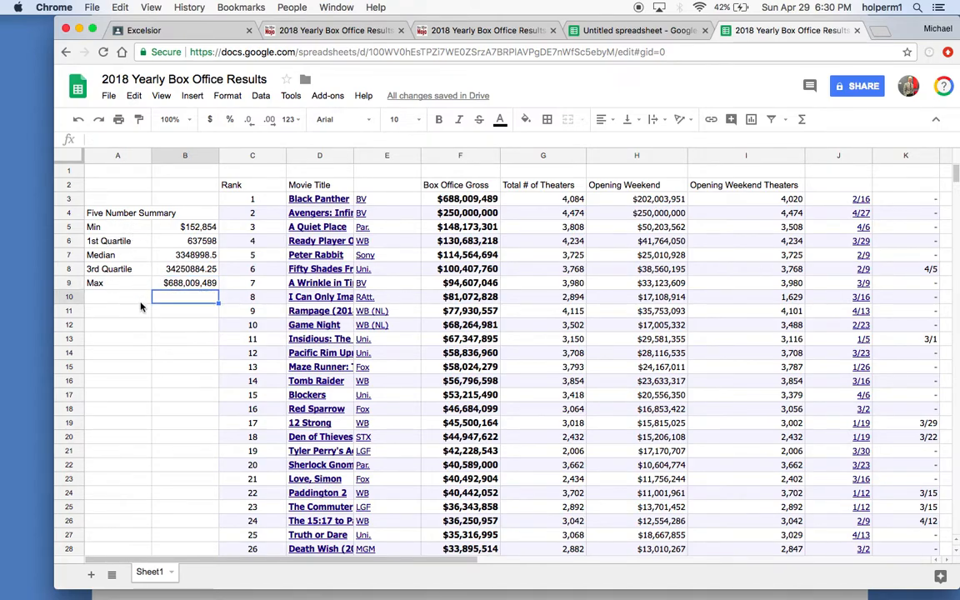